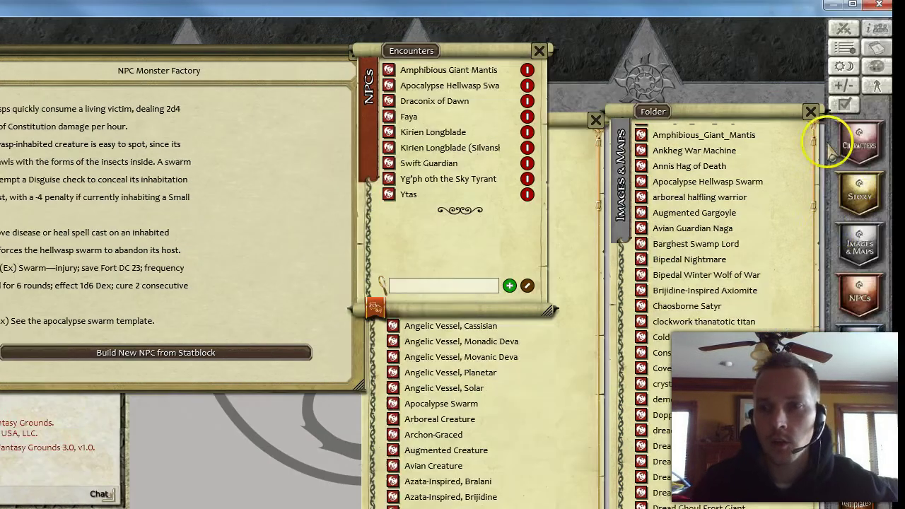
Step: Reopen the NPCs list and bring up the NPC Factory from the Templates list
{"action": "left_click", "coordinate": [835, 294]}
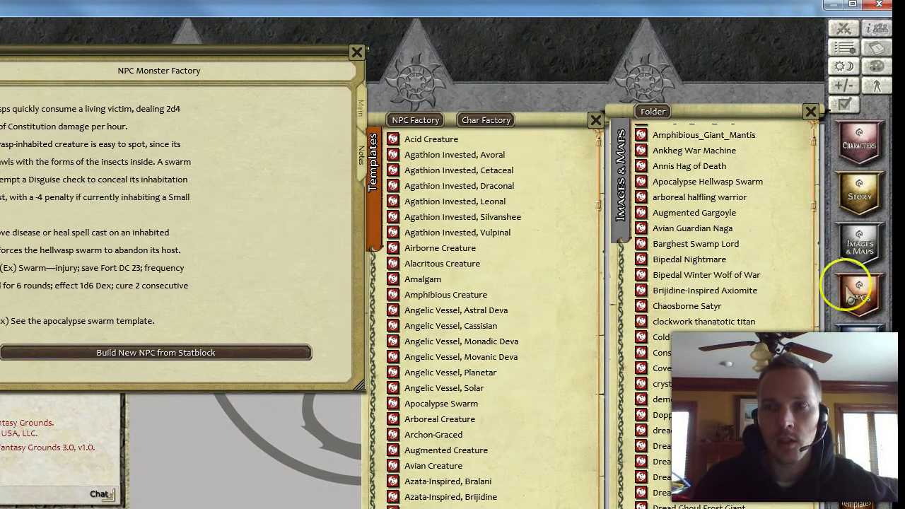
{"action": "left_click", "coordinate": [852, 282]}
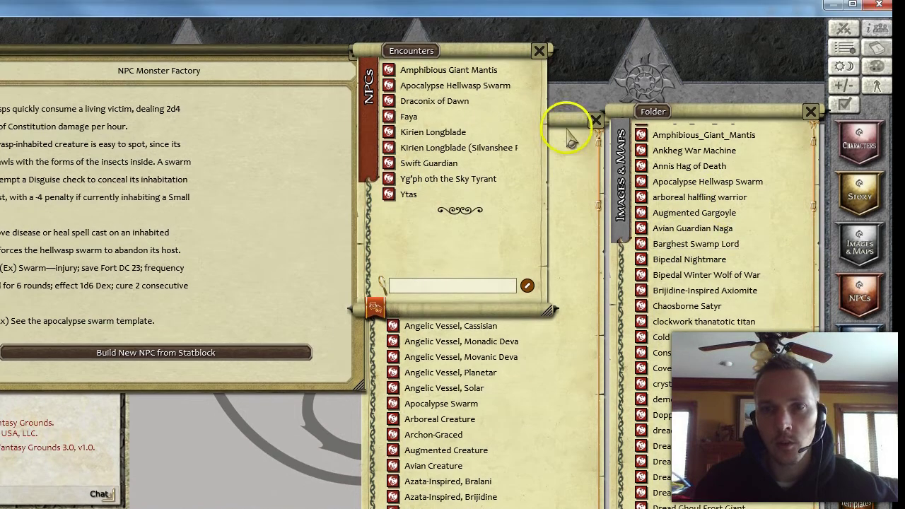
{"action": "left_click", "coordinate": [567, 126]}
{"action": "left_click", "coordinate": [416, 120]}
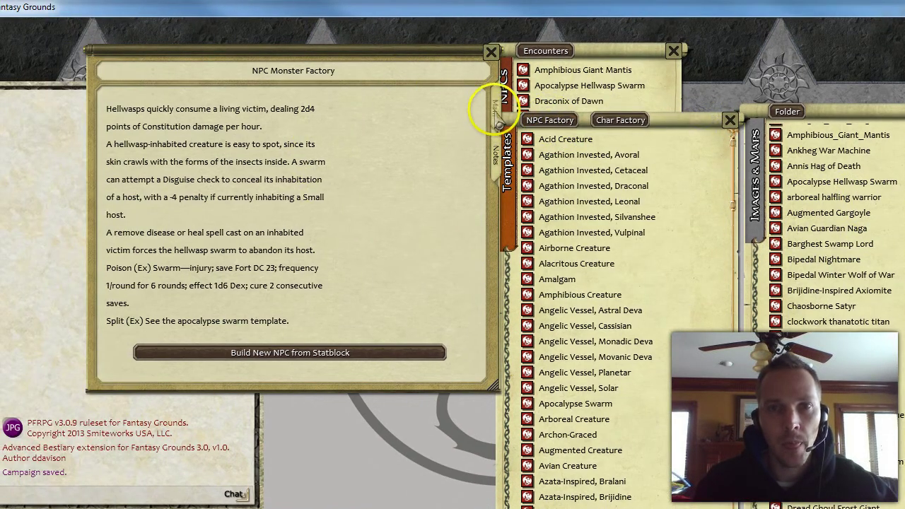
Step: Clear the entire Apocalypse Hellwasp Swarm statblock from the NPC Monster Factory's notes
{"action": "left_click", "coordinate": [359, 106]}
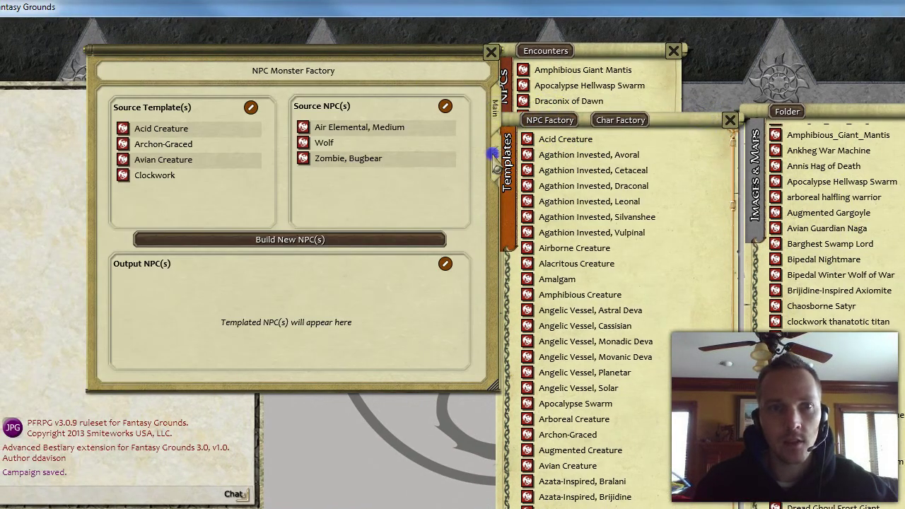
{"action": "left_click", "coordinate": [495, 150]}
{"action": "scroll", "coordinate": [288, 233], "scroll_direction": "down", "scroll_amount": 1}
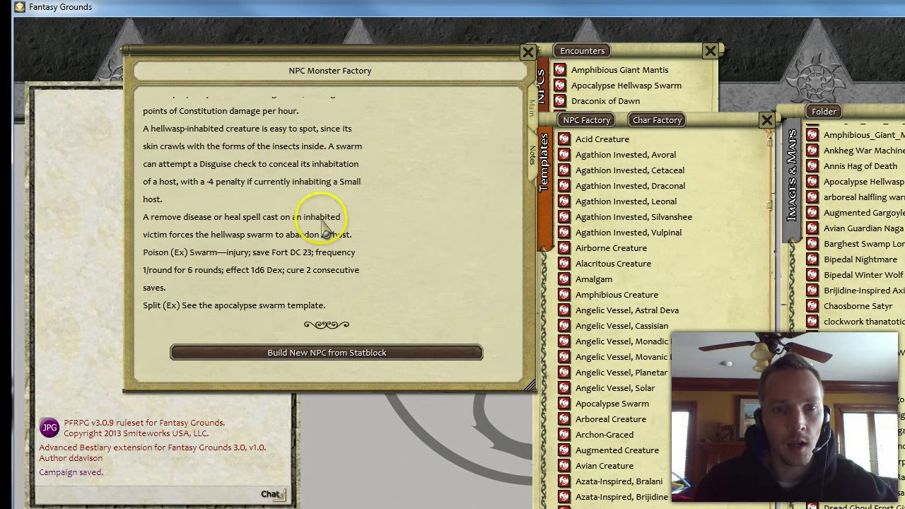
{"action": "scroll", "coordinate": [324, 244], "scroll_direction": "up", "scroll_amount": 2}
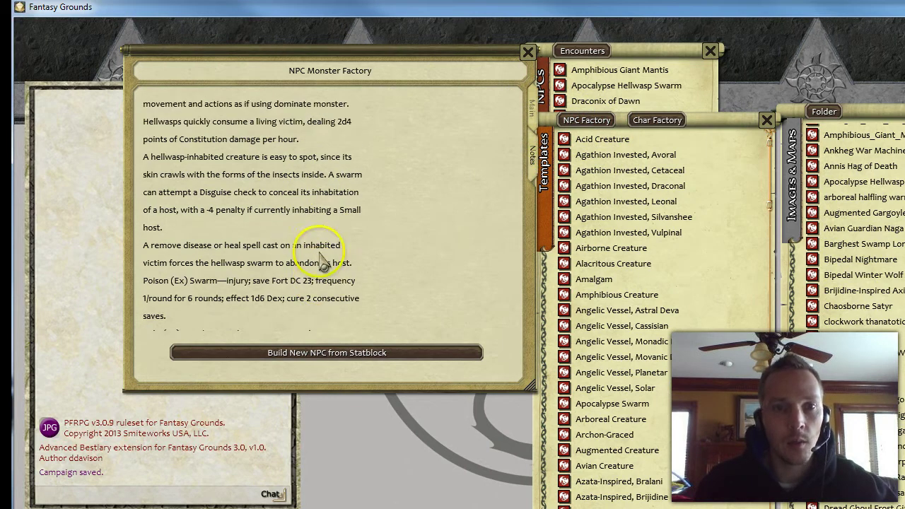
{"action": "scroll", "coordinate": [321, 258], "scroll_direction": "down", "scroll_amount": 2}
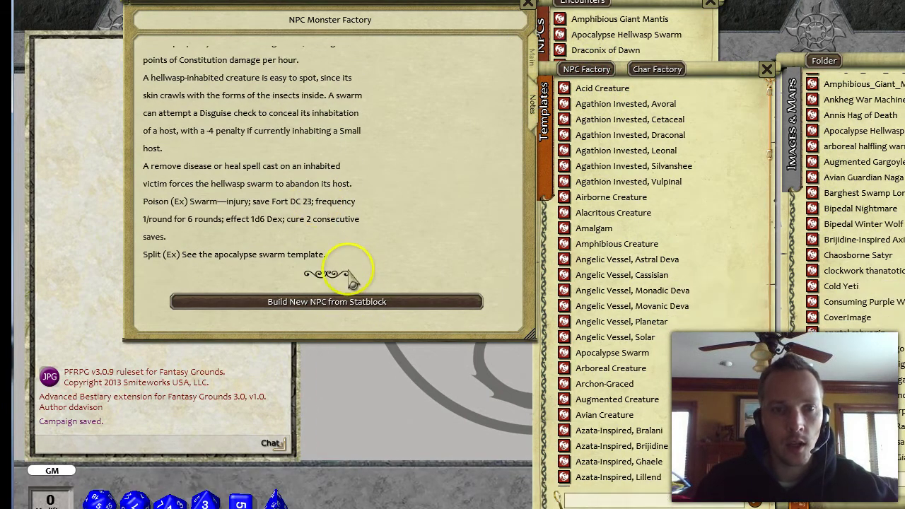
{"action": "left_click_drag", "start_coordinate": [329, 306], "coordinate": [173, 1]}
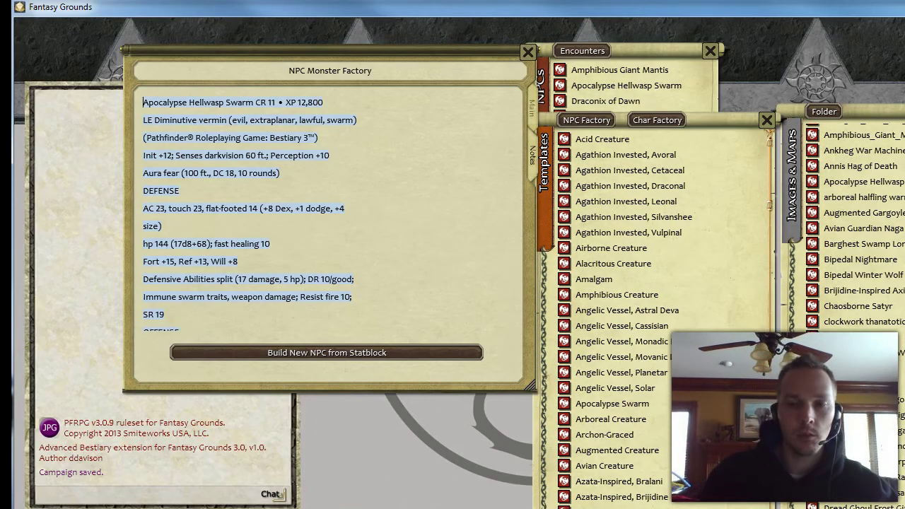
{"action": "key", "text": "Delete"}
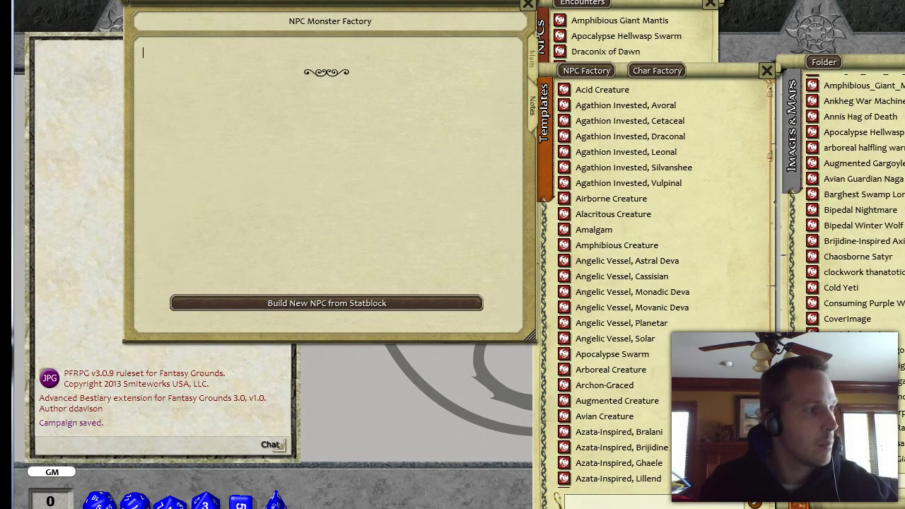
Step: Switch to Advanced_Bestiary_KS_Final.pdf in Adobe Acrobat and go to the Treefolk Warrior statblock on page 31
{"action": "left_click_drag", "start_coordinate": [0, 11], "coordinate": [540, 22]}
{"action": "scroll", "coordinate": [580, 306], "scroll_direction": "down", "scroll_amount": 1}
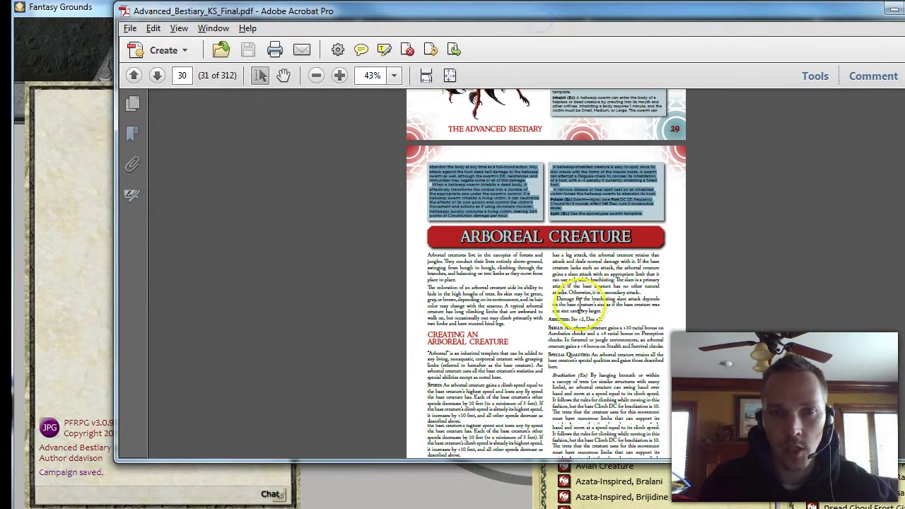
{"action": "scroll", "coordinate": [578, 303], "scroll_direction": "down", "scroll_amount": 10}
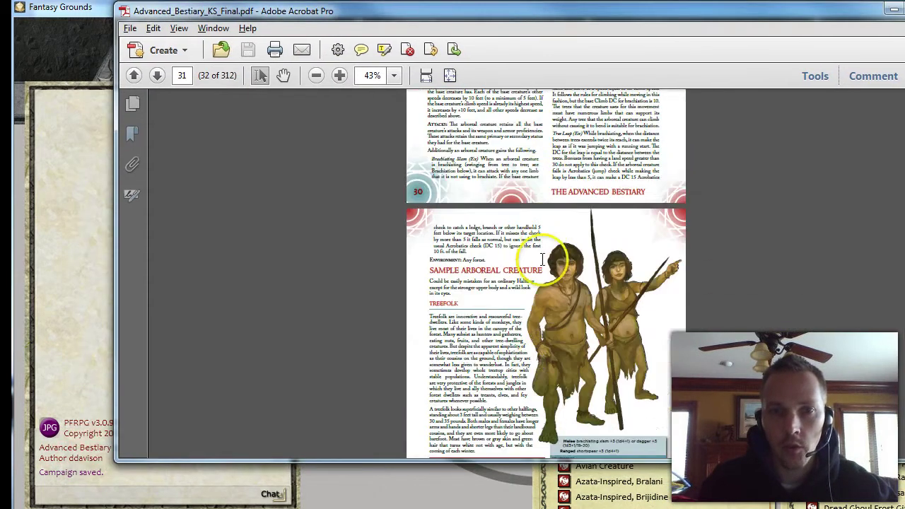
{"action": "scroll", "coordinate": [505, 239], "scroll_direction": "down", "scroll_amount": 3}
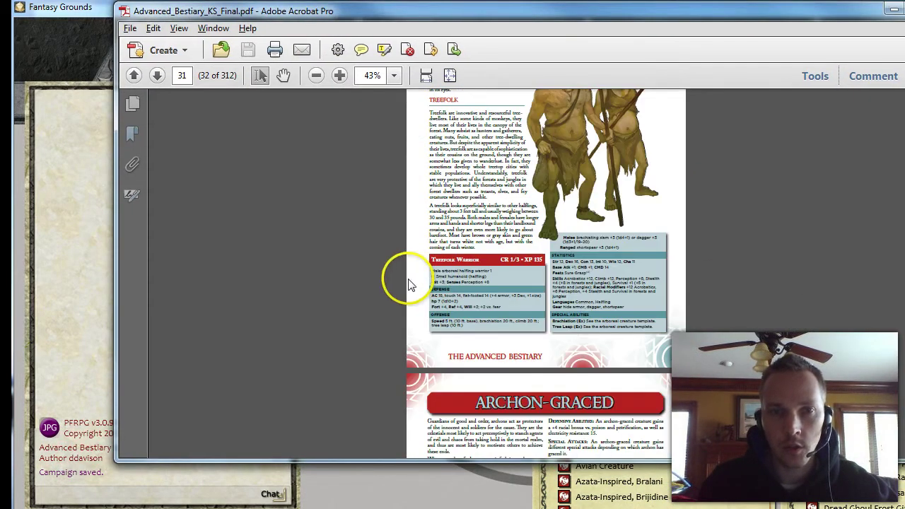
{"action": "left_click", "coordinate": [504, 267]}
{"action": "left_click_drag", "start_coordinate": [504, 266], "coordinate": [537, 300]}
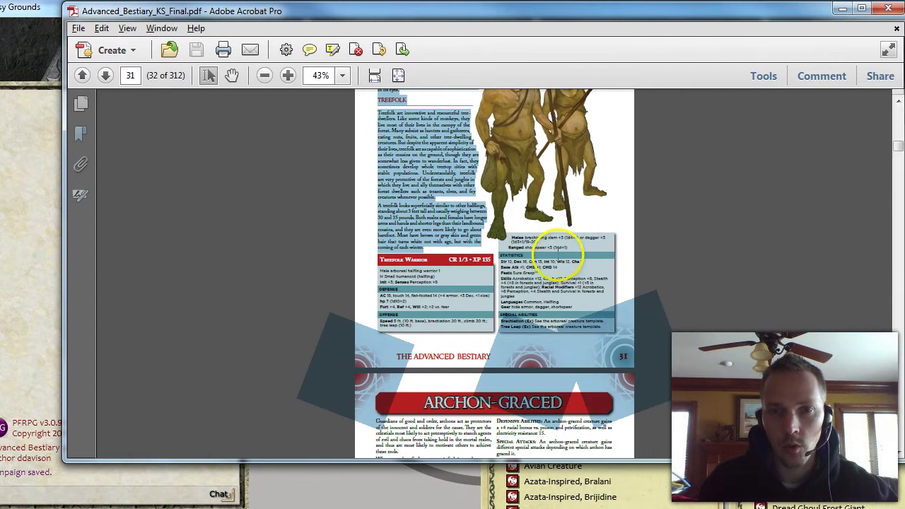
{"action": "left_click", "coordinate": [572, 257]}
{"action": "left_click_drag", "start_coordinate": [594, 319], "coordinate": [544, 312]}
{"action": "left_click", "coordinate": [392, 260]}
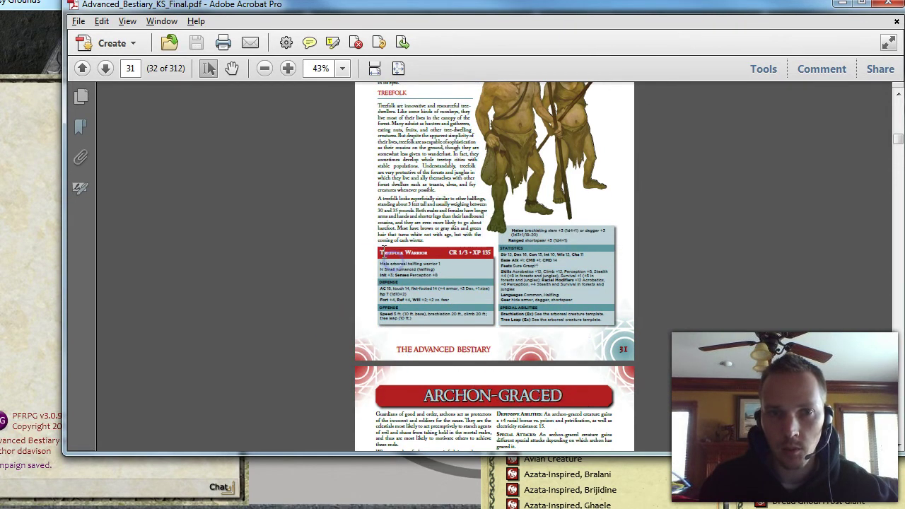
Step: Copy the full Treefolk Warrior statblock from the PDF and paste it into the NPC Monster Factory's notes in Fantasy Grounds
{"action": "left_click_drag", "start_coordinate": [379, 253], "coordinate": [594, 322]}
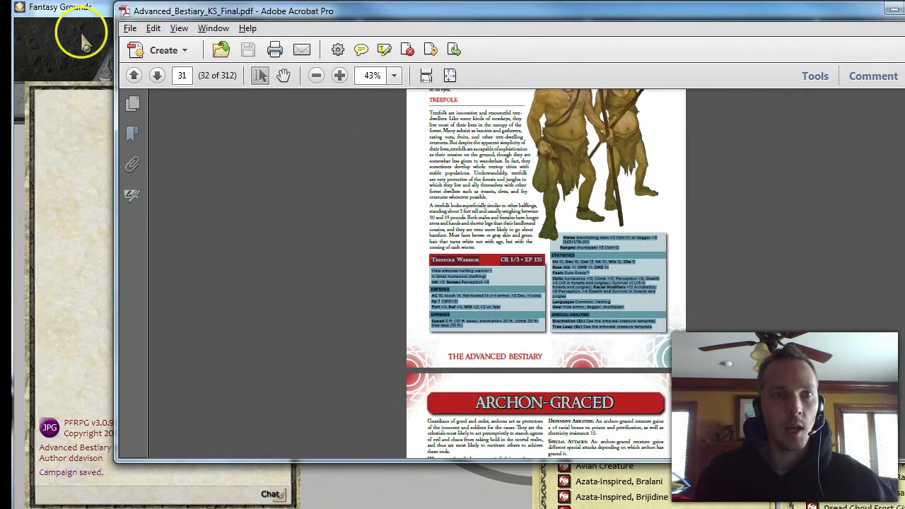
{"action": "left_click", "coordinate": [26, 25]}
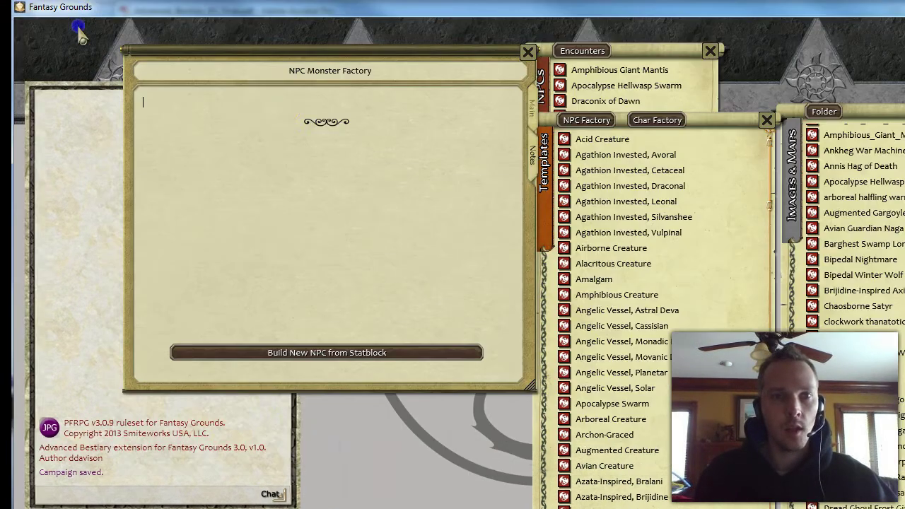
{"action": "left_click", "coordinate": [285, 102]}
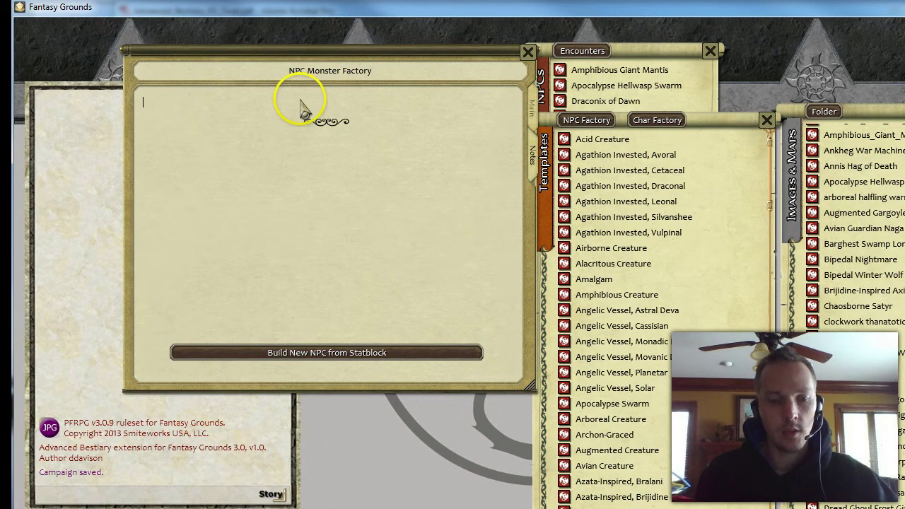
{"action": "type", "text": "Str 12, Dex 16, Con 13, Int 10, Wis 12, Cha 11 Base Atk +1; CMB +1; CMD 14 Feats Sure GraspUC Skills Acrobatics +12, Climb +12, Perception +8, Stealth +4 (+8 in forests and jungles), Survival +1 (+5 in forests and jungles); Racial Modifiers +12 Acrobatics, +6 Perception, +4 Stealth and Survival in forests and jungles Languages Common, Halfling Gear hide armor, dagger, shortspear SPECIAL ABILITIES Brachiation (Ex) See the arboreal creature template. Tree Leap (Ex) See the arboreal creature template"}
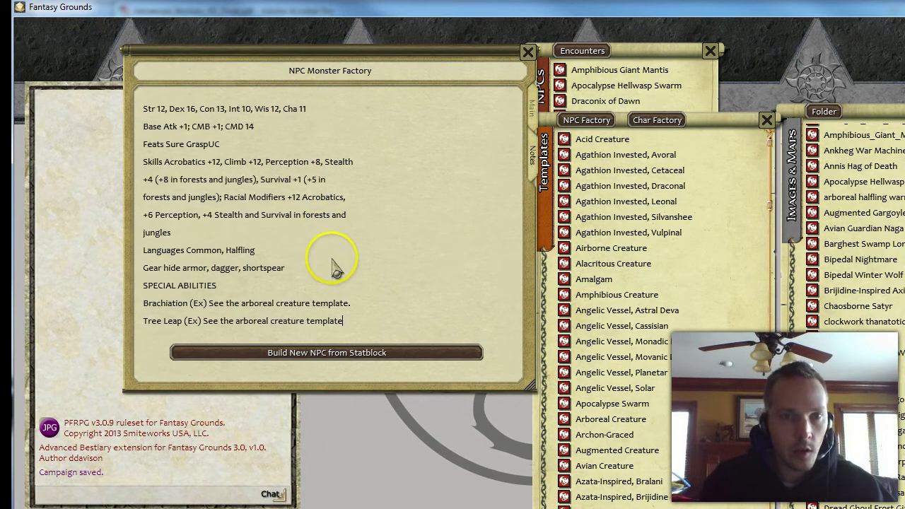
{"action": "scroll", "coordinate": [344, 290], "scroll_direction": "up", "scroll_amount": 10}
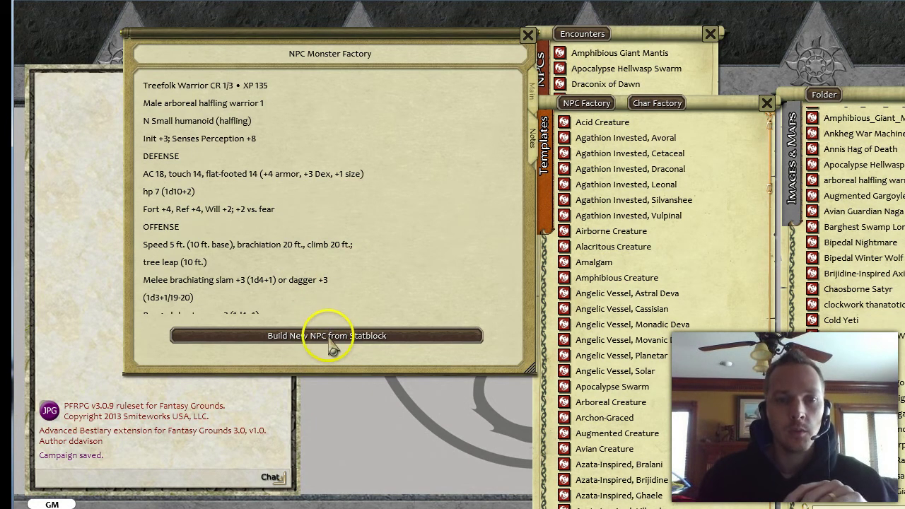
Step: Build a new NPC from the pasted statblock and open the Treefolk Warrior record to check its defense and offense fields
{"action": "left_click", "coordinate": [334, 345]}
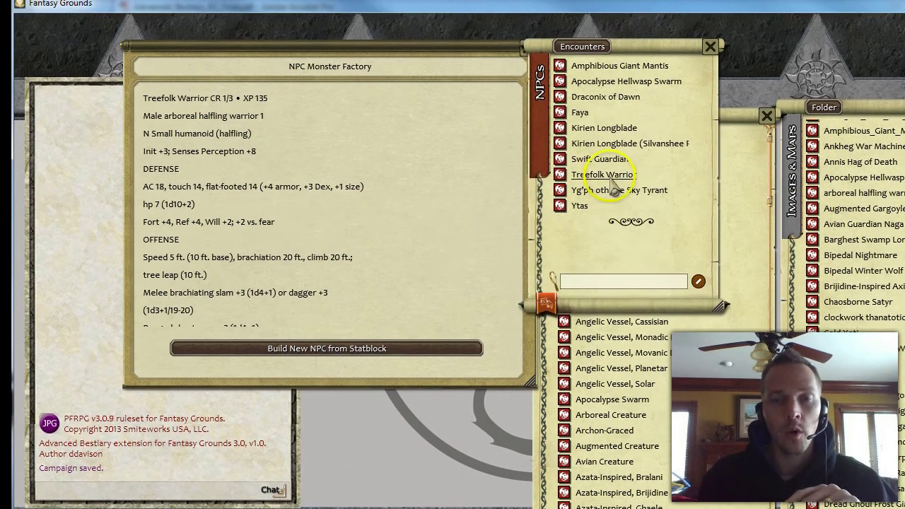
{"action": "left_click", "coordinate": [611, 178]}
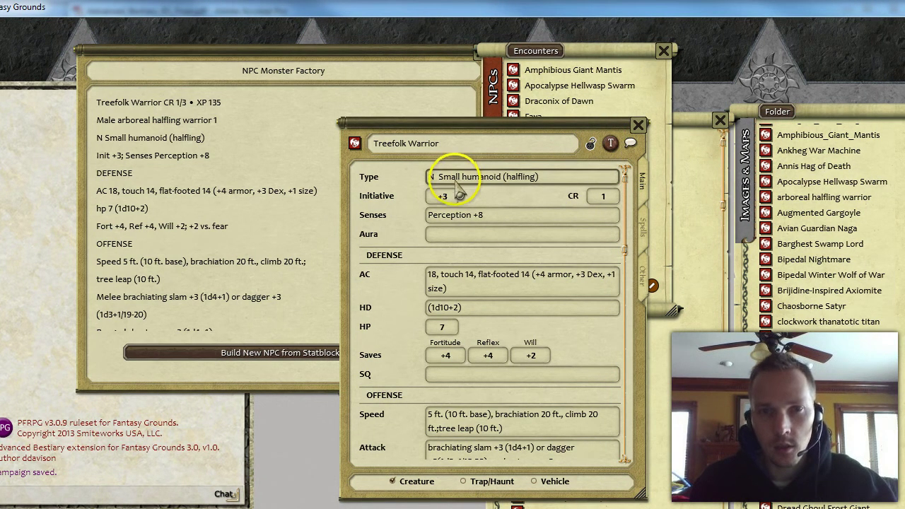
{"action": "double_click", "coordinate": [452, 215]}
{"action": "left_click", "coordinate": [452, 242]}
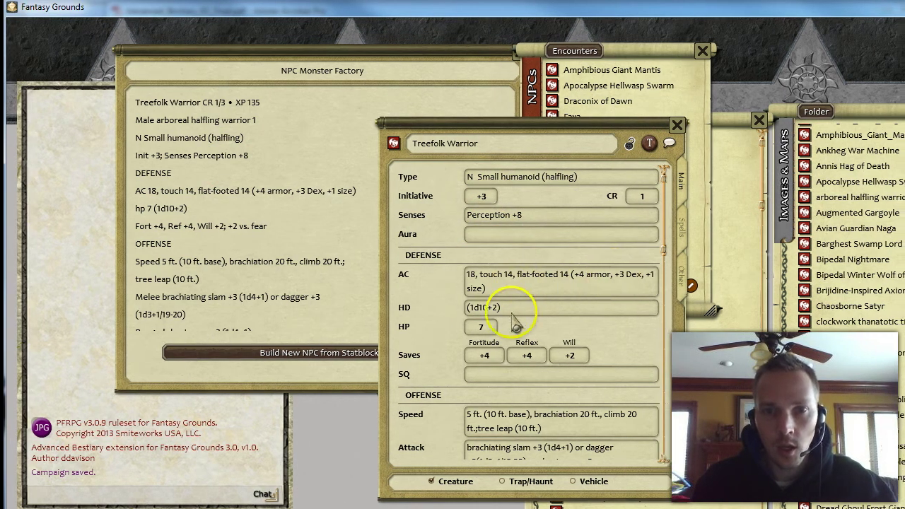
{"action": "scroll", "coordinate": [541, 337], "scroll_direction": "down", "scroll_amount": 6}
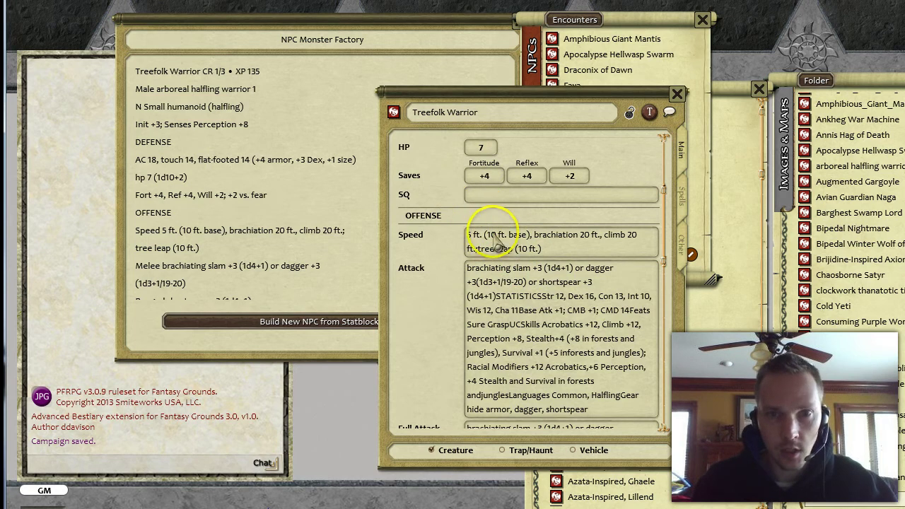
{"action": "left_click", "coordinate": [621, 237]}
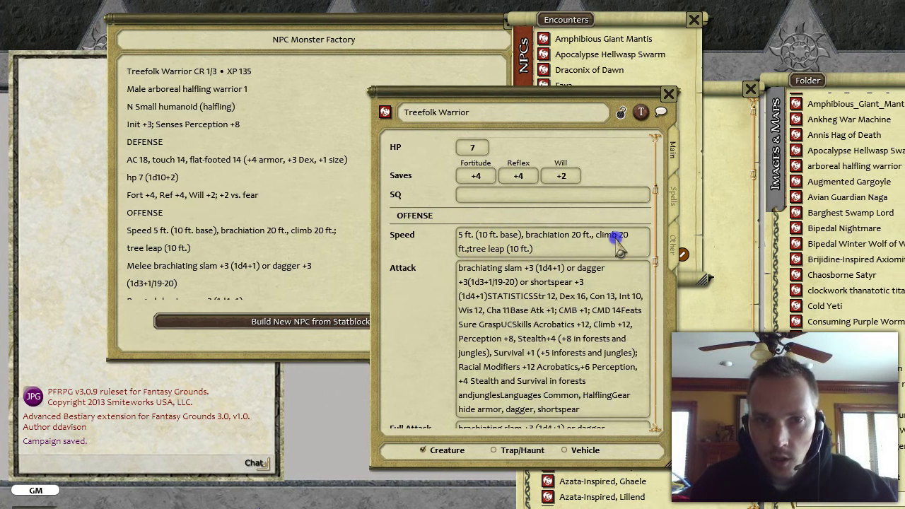
{"action": "left_click_drag", "start_coordinate": [485, 276], "coordinate": [575, 275]}
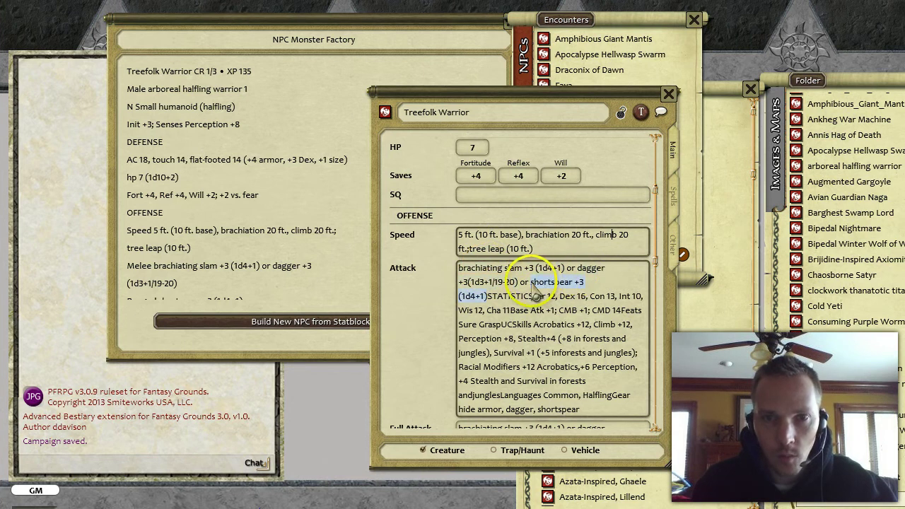
{"action": "left_click", "coordinate": [488, 297]}
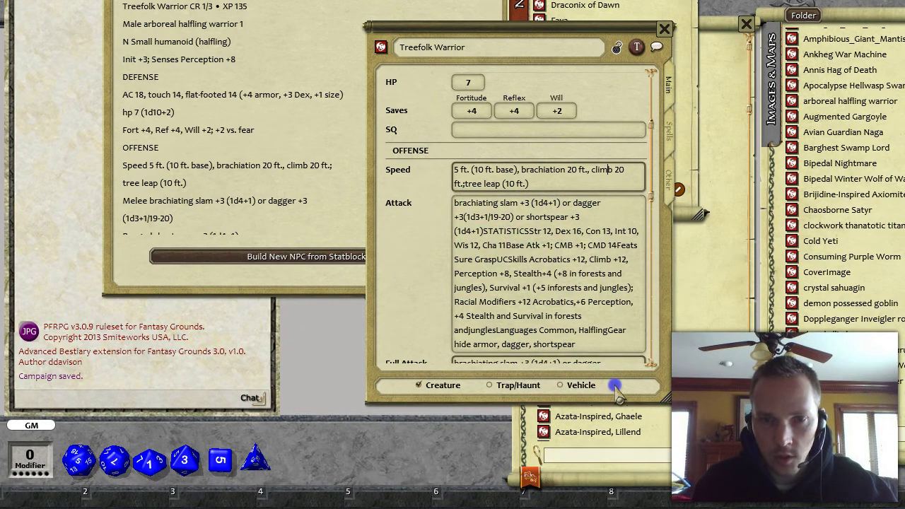
{"action": "left_click", "coordinate": [578, 344]}
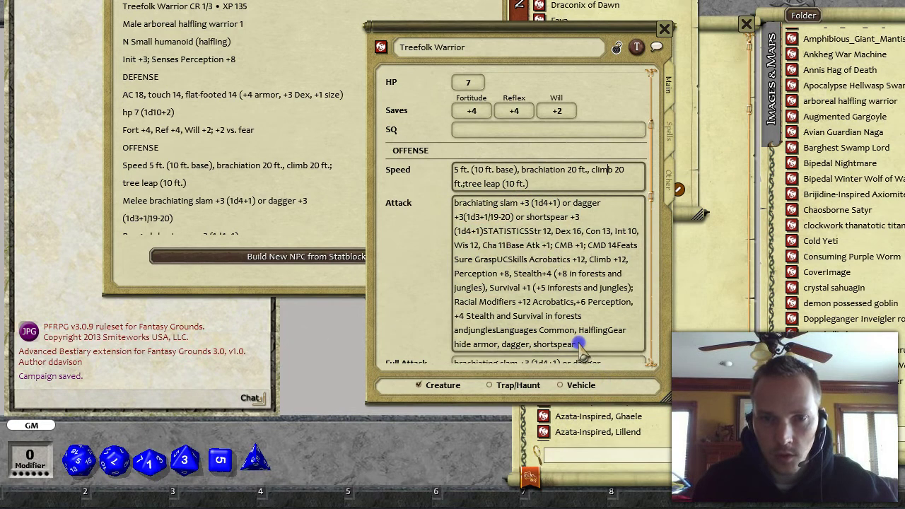
{"action": "left_click", "coordinate": [515, 251]}
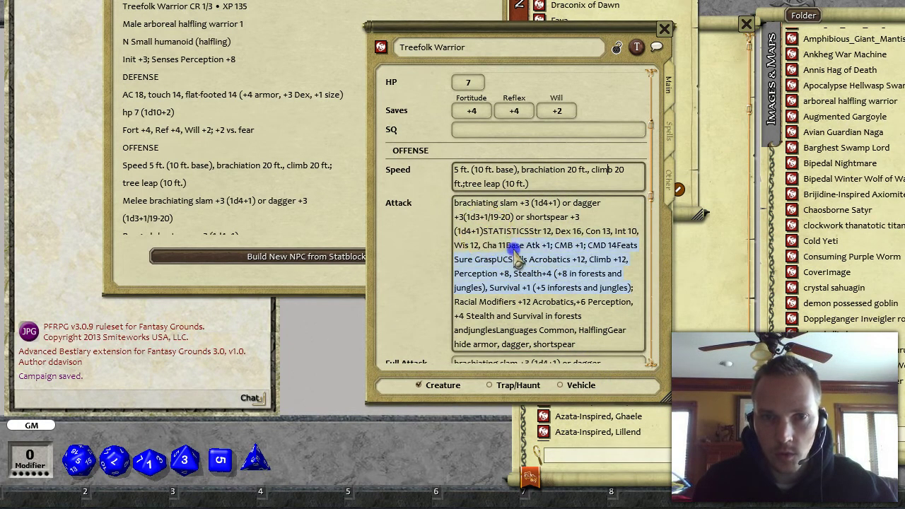
{"action": "left_click", "coordinate": [485, 233]}
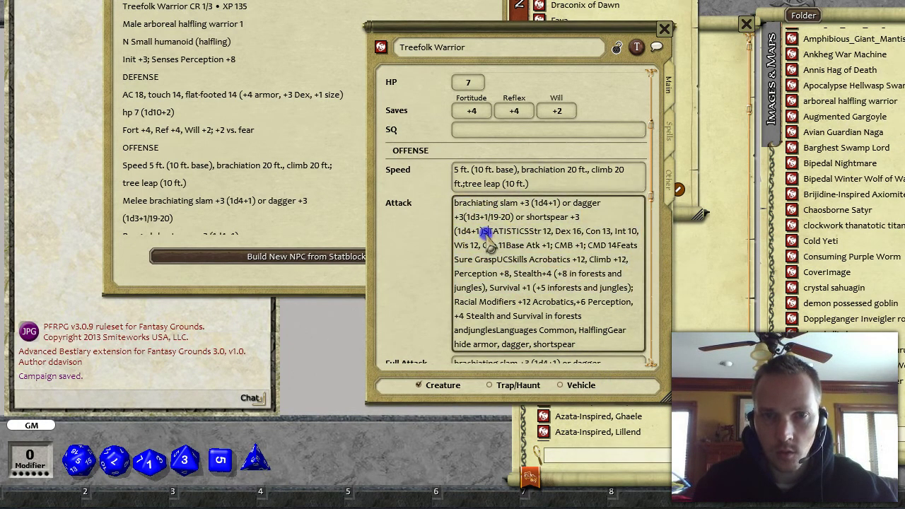
{"action": "left_click_drag", "start_coordinate": [554, 273], "coordinate": [610, 349]}
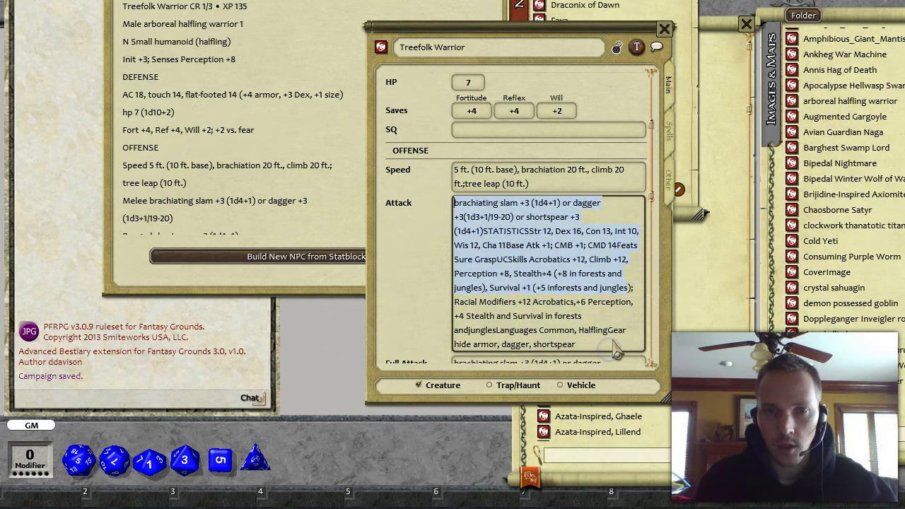
{"action": "left_click", "coordinate": [598, 343]}
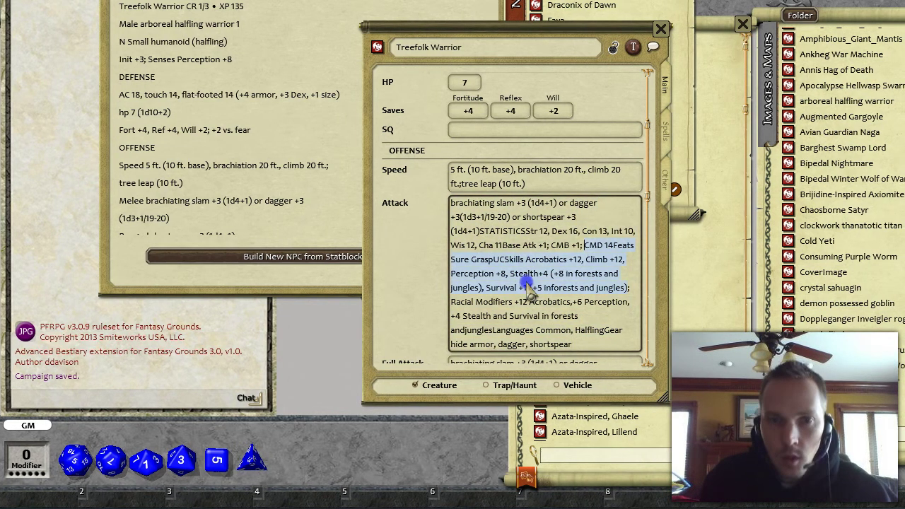
Step: Delete everything from "STATISTICS" onward in the Treefolk Warrior's Attack field, ending it with "shortspear +3 (1d4+1)"
{"action": "left_click", "coordinate": [482, 232]}
{"action": "key", "text": "shift+Down"}
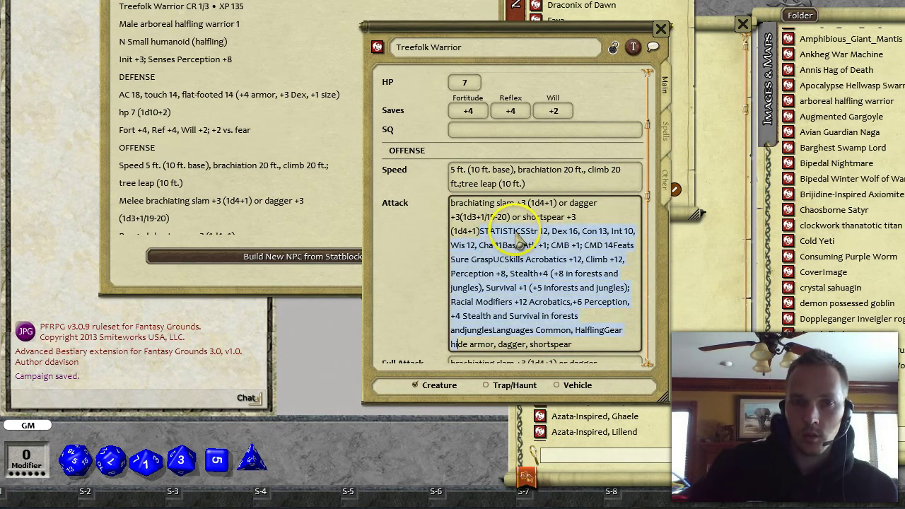
{"action": "key", "text": "ctrl+shift+End"}
{"action": "key", "text": "Delete"}
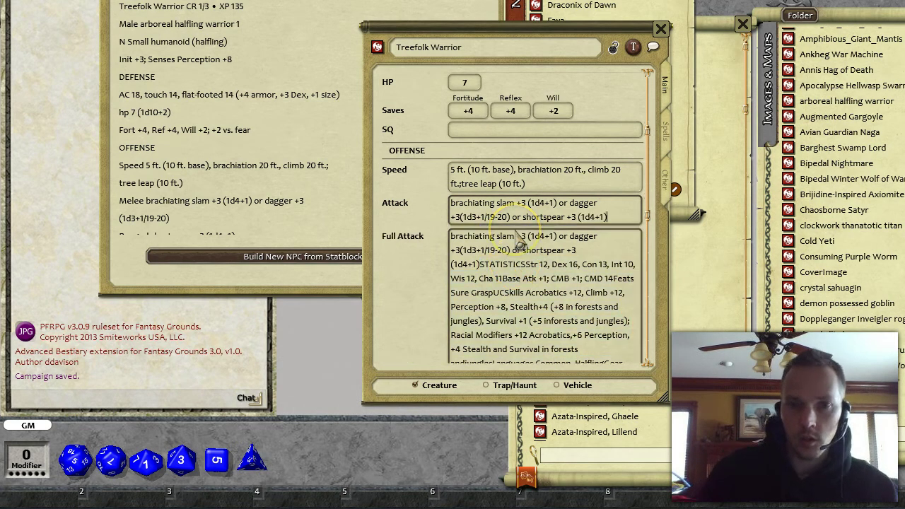
Step: Delete everything from "STATISTICS" onward in the Full Attack field, ending it with "shortspear +3 (1d4+1)"
{"action": "left_click", "coordinate": [480, 264]}
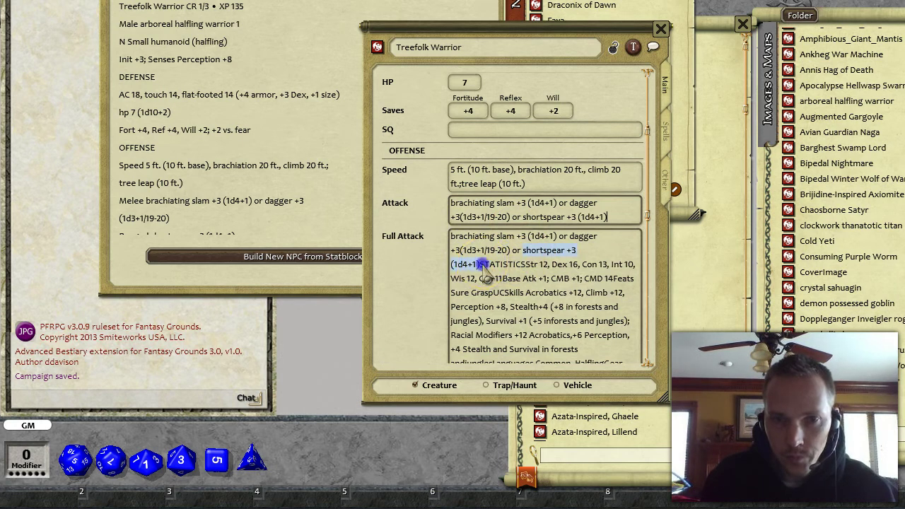
{"action": "key", "text": "shift"}
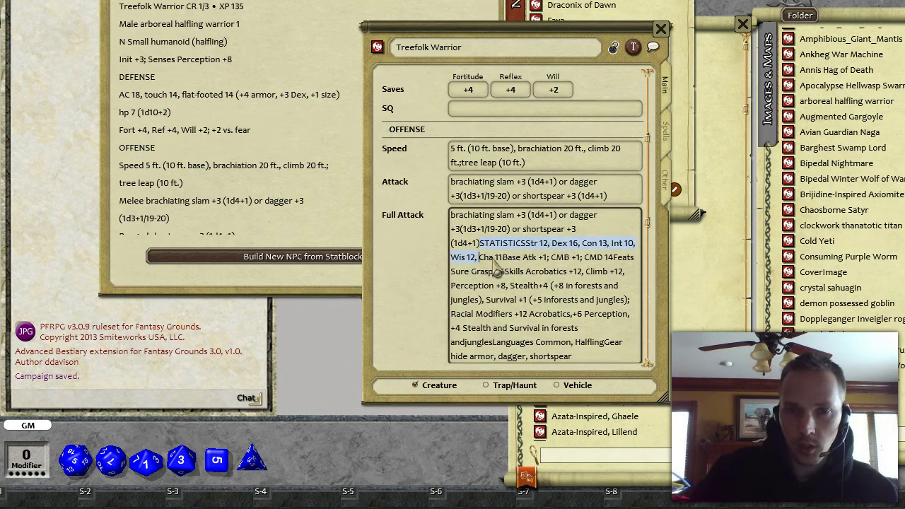
{"action": "key", "text": "Delete"}
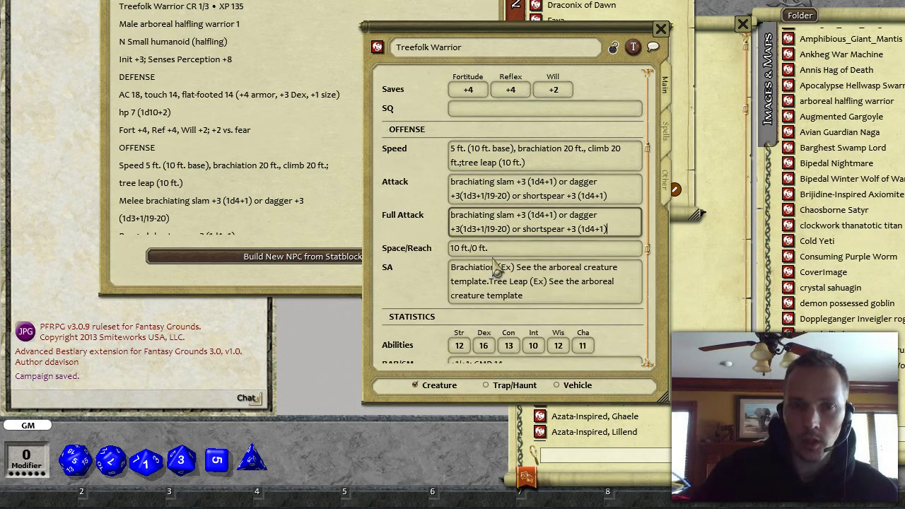
{"action": "left_click", "coordinate": [528, 217]}
Step: Review the statistics fields and insert the missing space in "and jungles" at the end of the Skills field
{"action": "scroll", "coordinate": [528, 217], "scroll_direction": "down", "scroll_amount": 7}
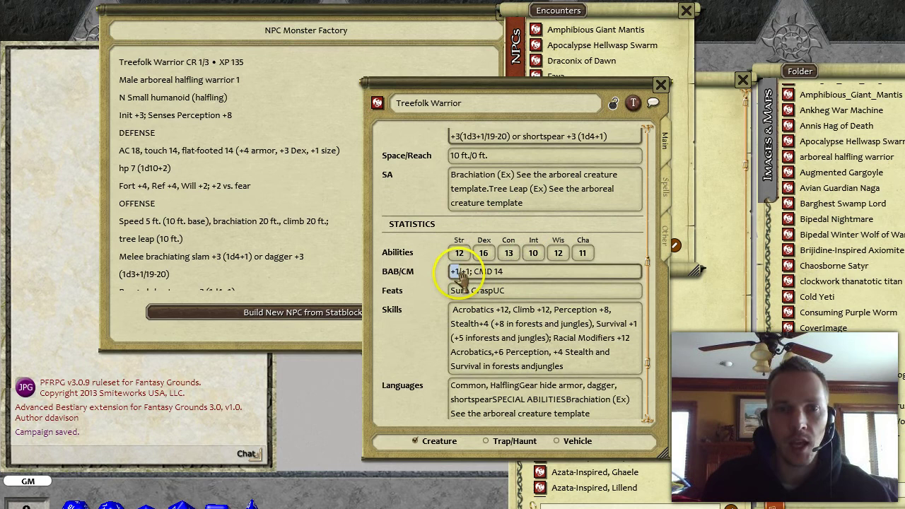
{"action": "scroll", "coordinate": [484, 276], "scroll_direction": "down", "scroll_amount": 3}
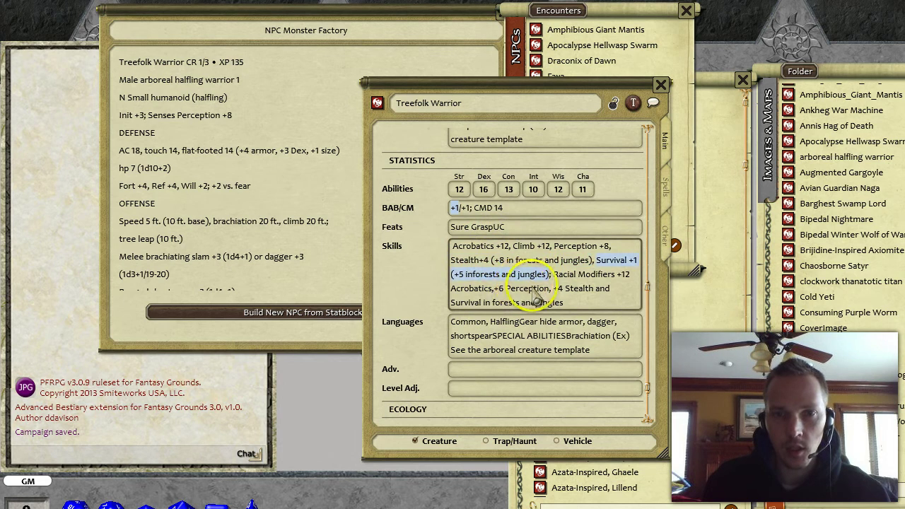
{"action": "left_click_drag", "start_coordinate": [554, 274], "coordinate": [493, 290]}
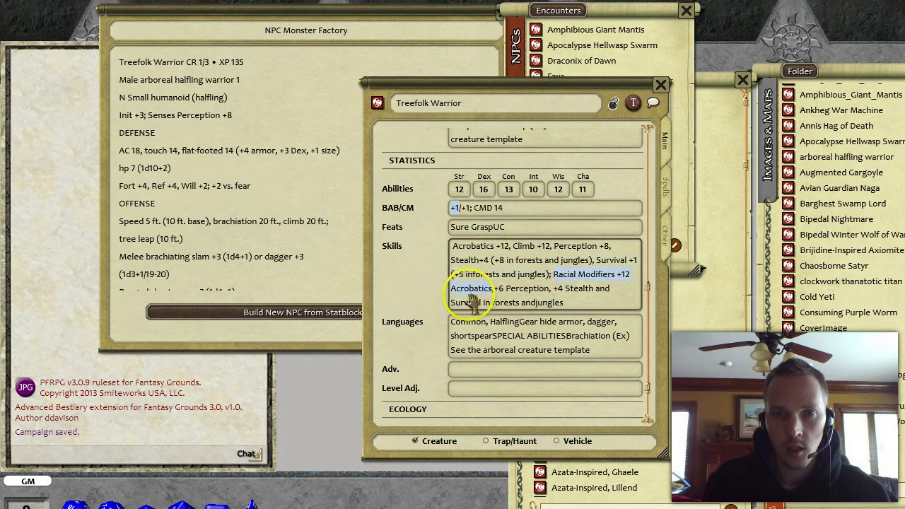
{"action": "scroll", "coordinate": [537, 318], "scroll_direction": "down", "scroll_amount": 2}
{"action": "left_click", "coordinate": [538, 247]}
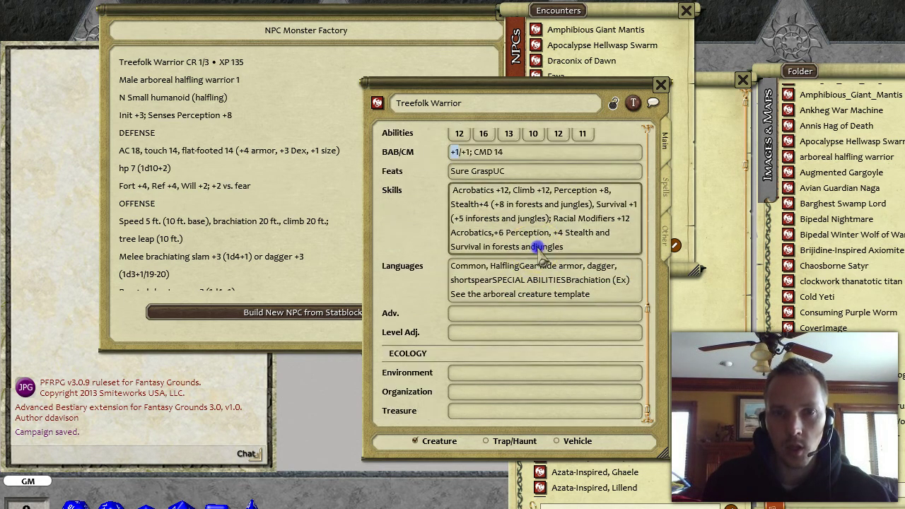
Step: Remove the gear and special abilities text from the Languages field, keeping only "Common, Halfling"
{"action": "left_click", "coordinate": [519, 266]}
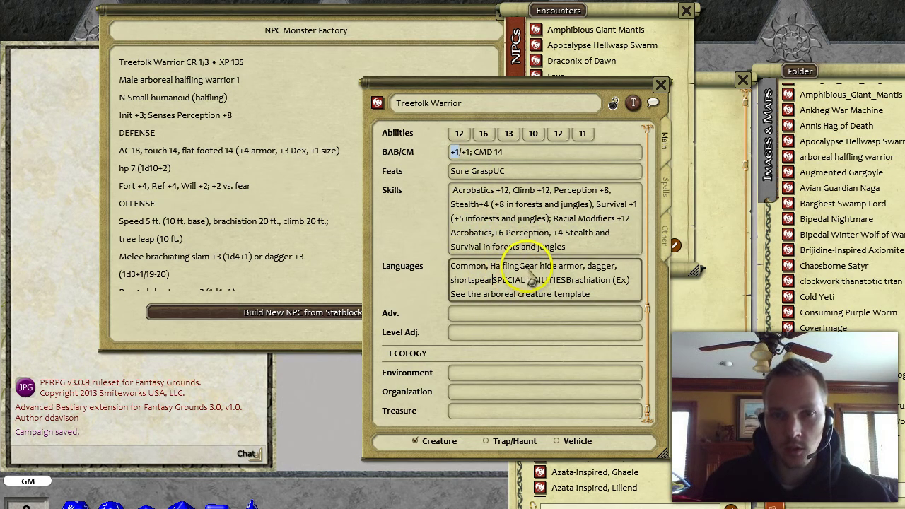
{"action": "left_click_drag", "start_coordinate": [519, 267], "coordinate": [599, 299]}
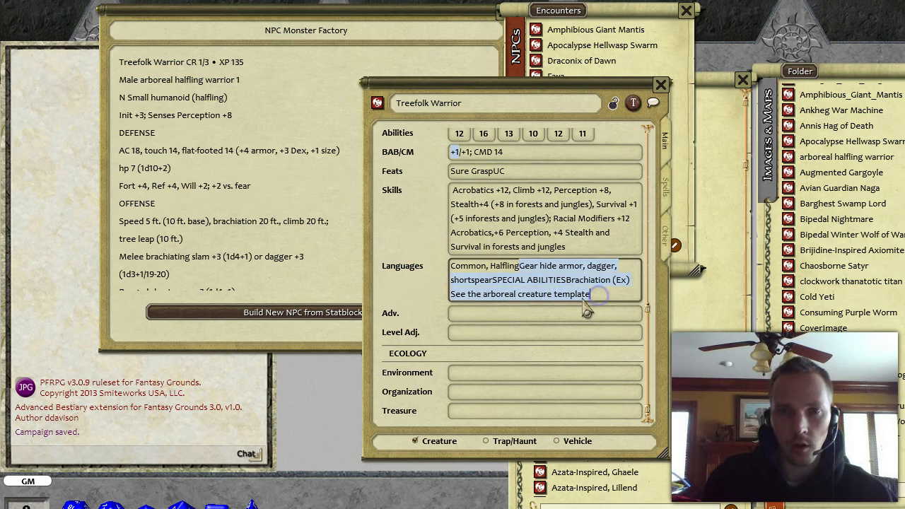
{"action": "key", "text": "BackSpace"}
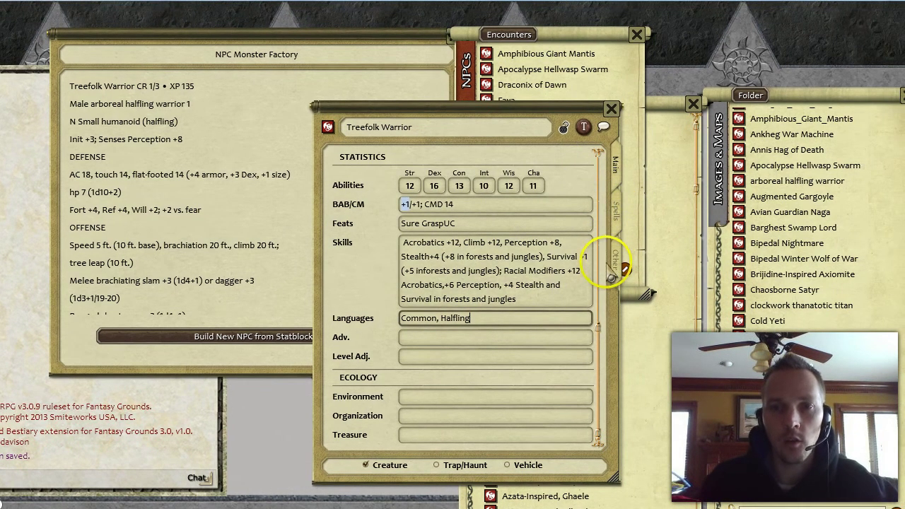
Step: Open the Treefolk Warrior's other notes and add a "Template" link line directly below the "Image" link line
{"action": "left_click", "coordinate": [613, 268]}
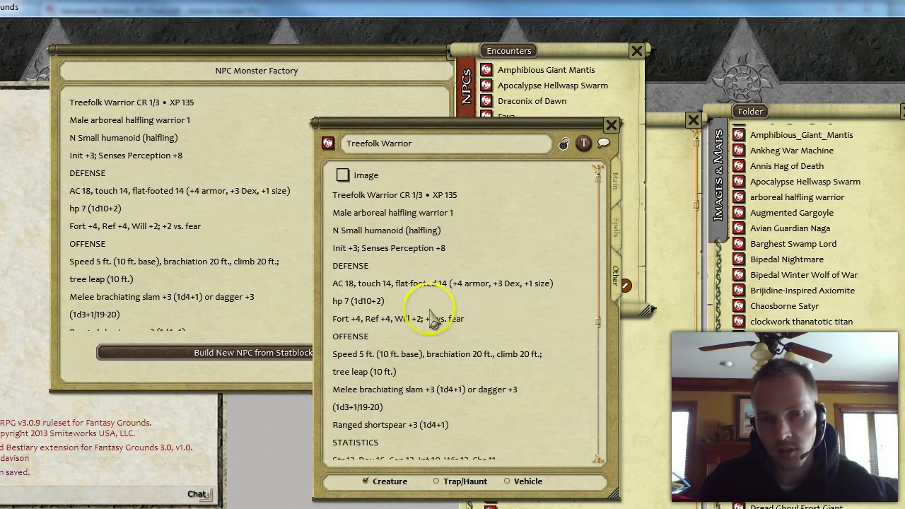
{"action": "scroll", "coordinate": [433, 318], "scroll_direction": "down", "scroll_amount": 5}
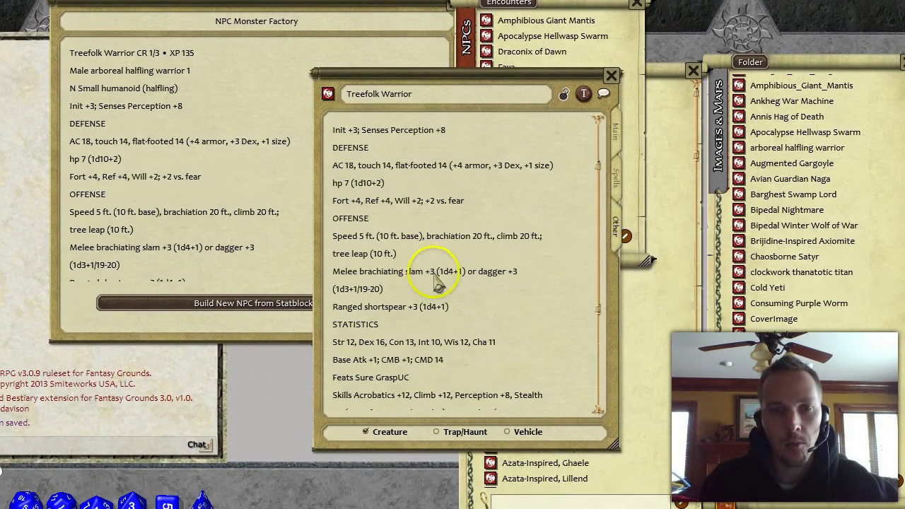
{"action": "scroll", "coordinate": [438, 282], "scroll_direction": "up", "scroll_amount": 4}
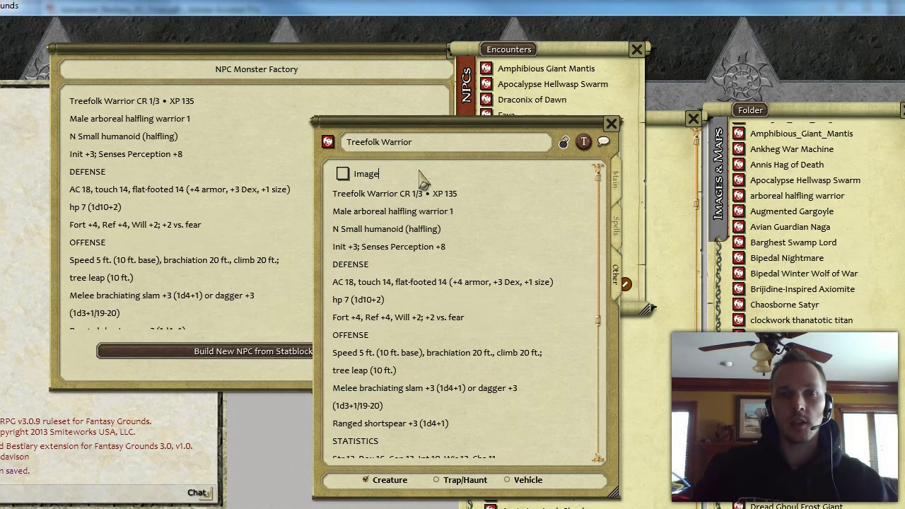
{"action": "key", "text": "Return"}
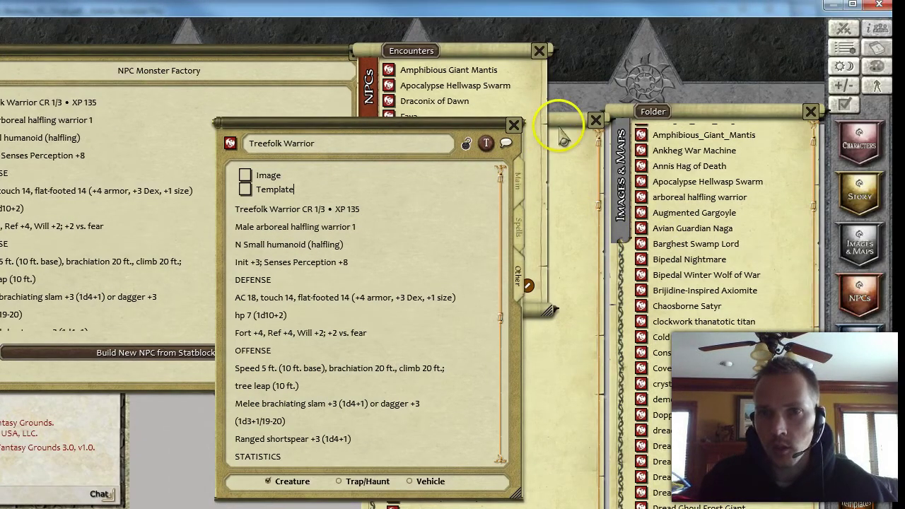
Step: Find the Arboreal Creature entry in the Templates list and attach it to the "Template" link line
{"action": "left_click", "coordinate": [659, 120]}
{"action": "scroll", "coordinate": [485, 420], "scroll_direction": "down", "scroll_amount": 5}
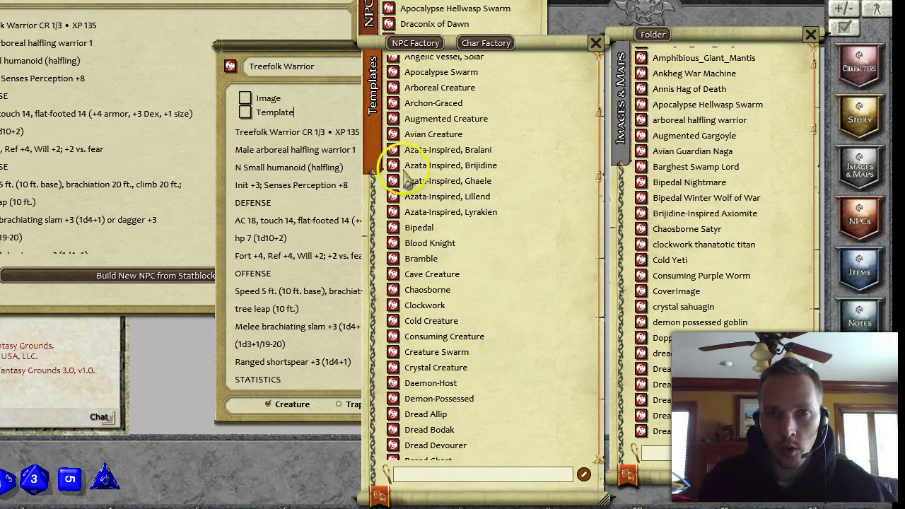
{"action": "scroll", "coordinate": [396, 145], "scroll_direction": "up", "scroll_amount": 3}
{"action": "left_click_drag", "start_coordinate": [407, 203], "coordinate": [243, 146]}
Step: Move the Treefolk Warrior record clear of the lists and attach the "arboreal halfling warrior" image to the "Image" link line
{"action": "left_click_drag", "start_coordinate": [319, 176], "coordinate": [319, 177]}
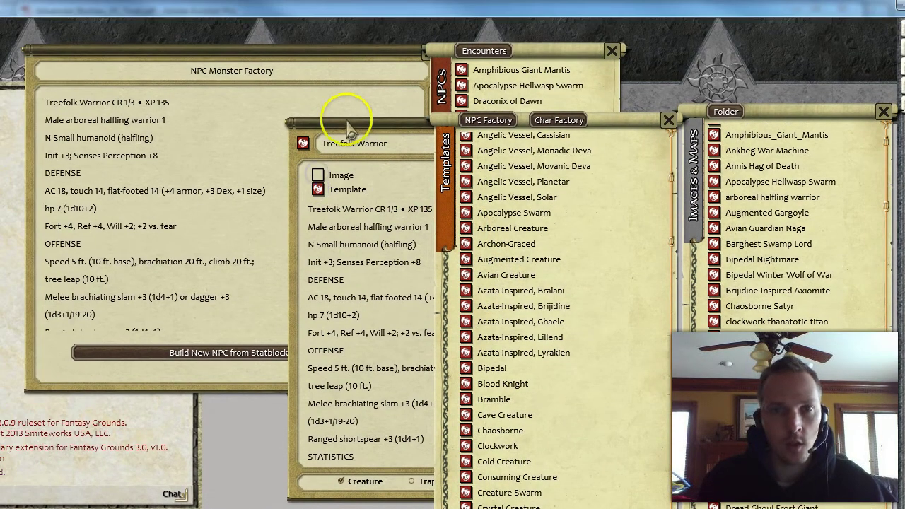
{"action": "left_click_drag", "start_coordinate": [350, 105], "coordinate": [179, 98]}
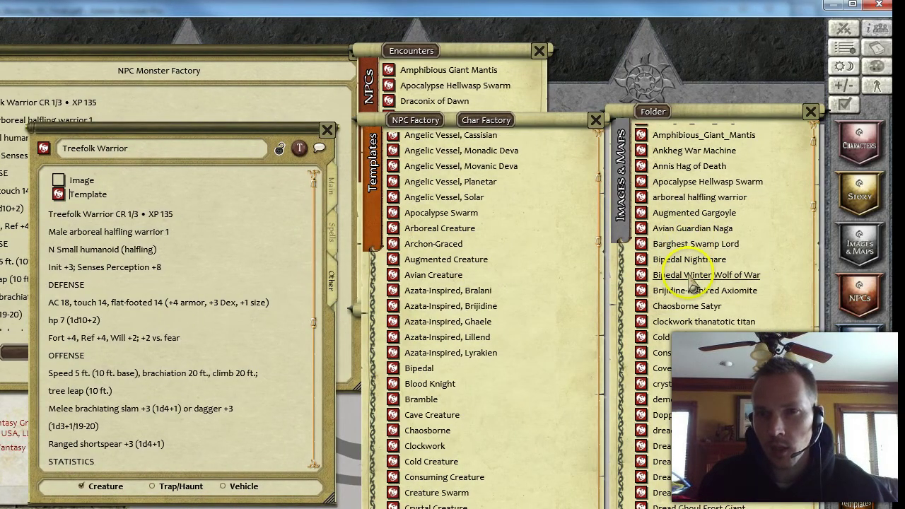
{"action": "left_click_drag", "start_coordinate": [641, 197], "coordinate": [85, 181]}
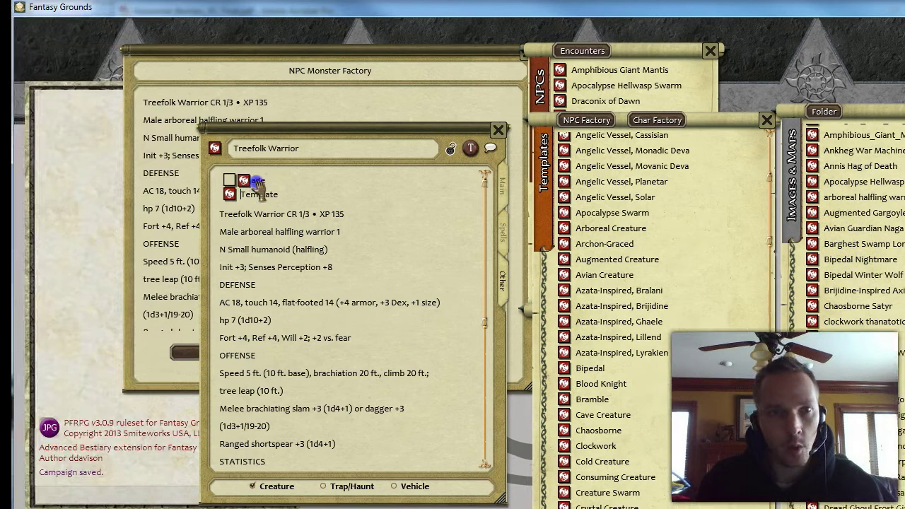
{"action": "left_click_drag", "start_coordinate": [255, 184], "coordinate": [229, 186]}
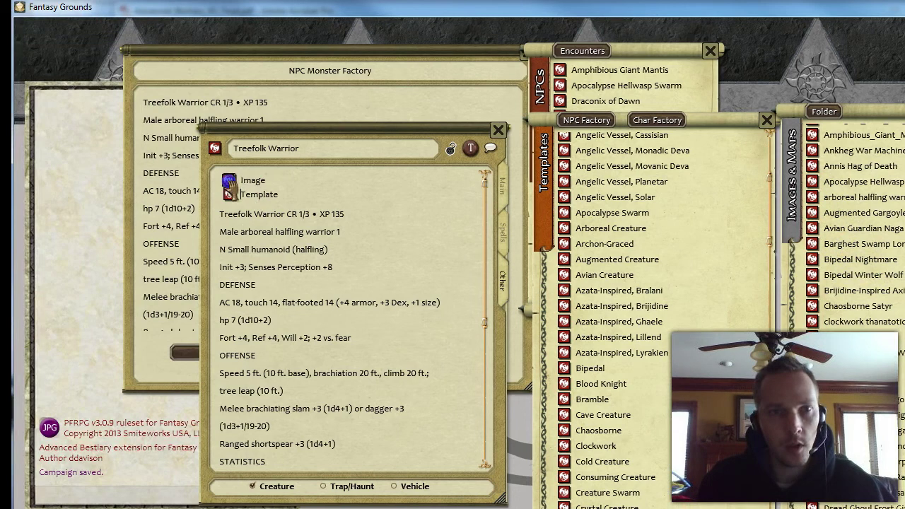
Step: Format the statblock title line "Treefolk Warrior CR 1/3 • XP 135" as a header
{"action": "right_click", "coordinate": [246, 216]}
{"action": "left_click", "coordinate": [283, 251]}
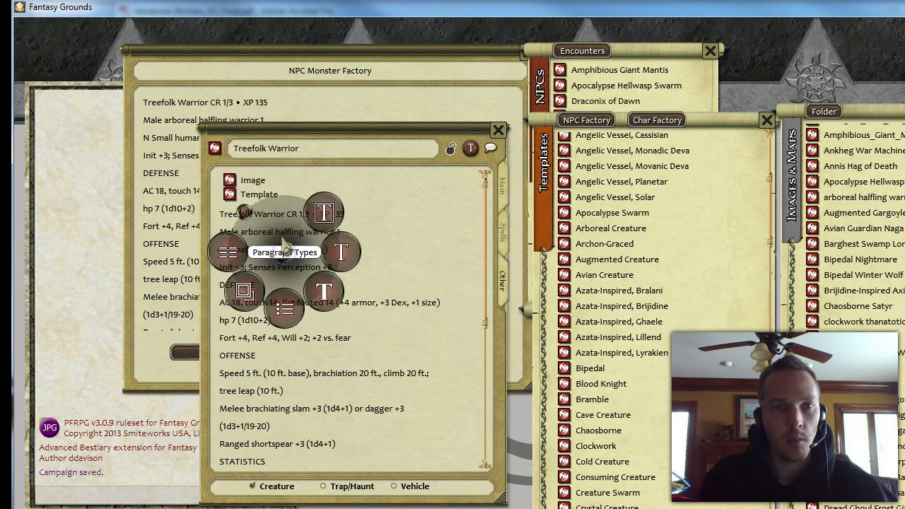
{"action": "left_click", "coordinate": [324, 291]}
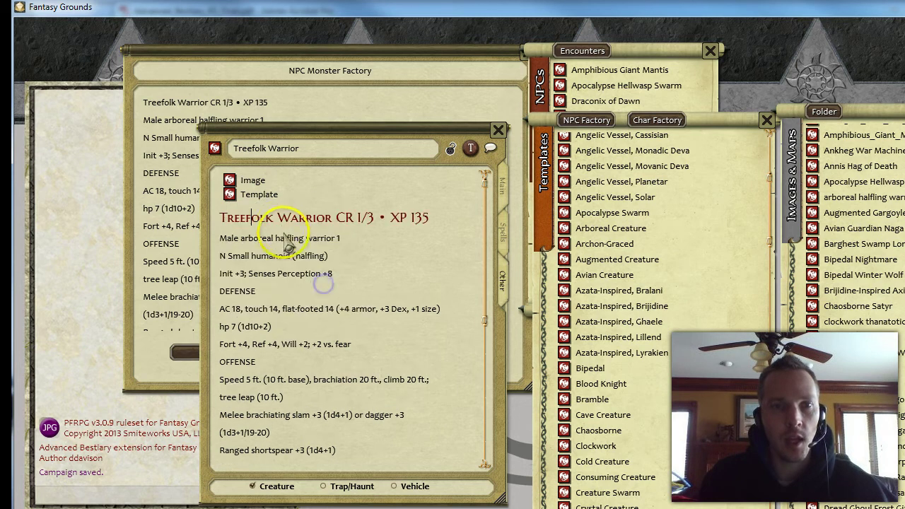
Step: Format the DEFENSE, OFFENSE, STATISTICS and SPECIAL ABILITIES lines in the notes as headers
{"action": "right_click", "coordinate": [248, 289]}
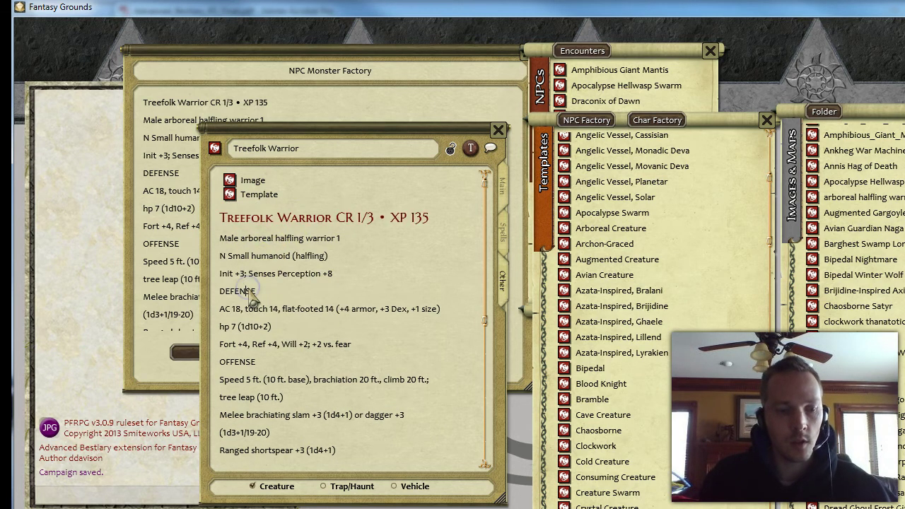
{"action": "key", "text": "ctrl+1"}
{"action": "left_click", "coordinate": [254, 362]}
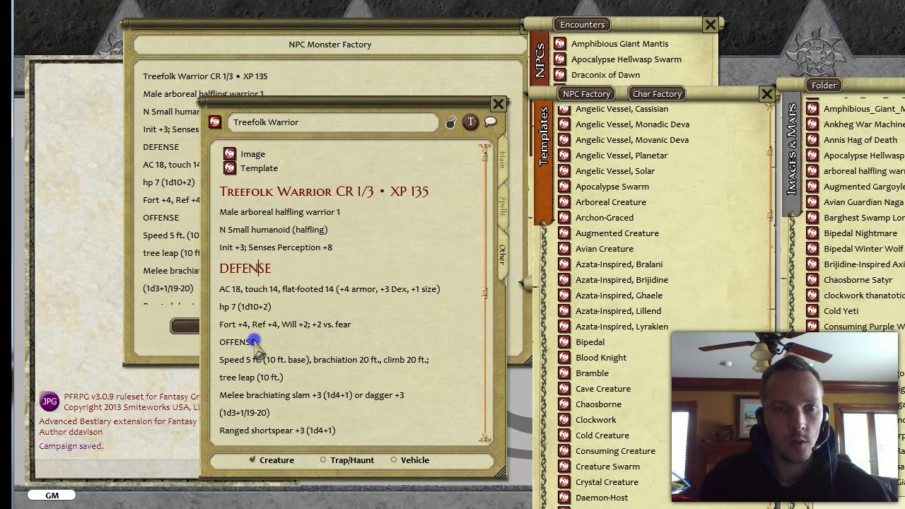
{"action": "key", "text": "ctrl+1"}
{"action": "scroll", "coordinate": [303, 359], "scroll_direction": "down", "scroll_amount": 5}
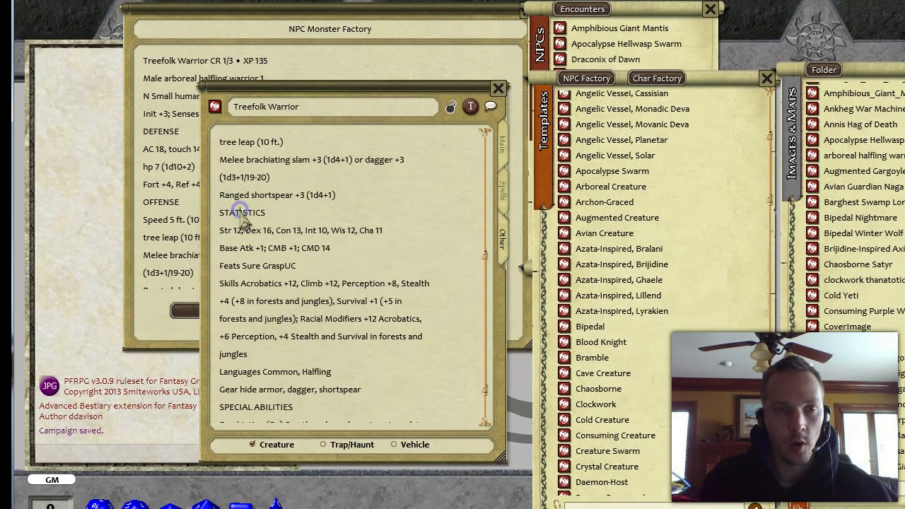
{"action": "left_click", "coordinate": [242, 212]}
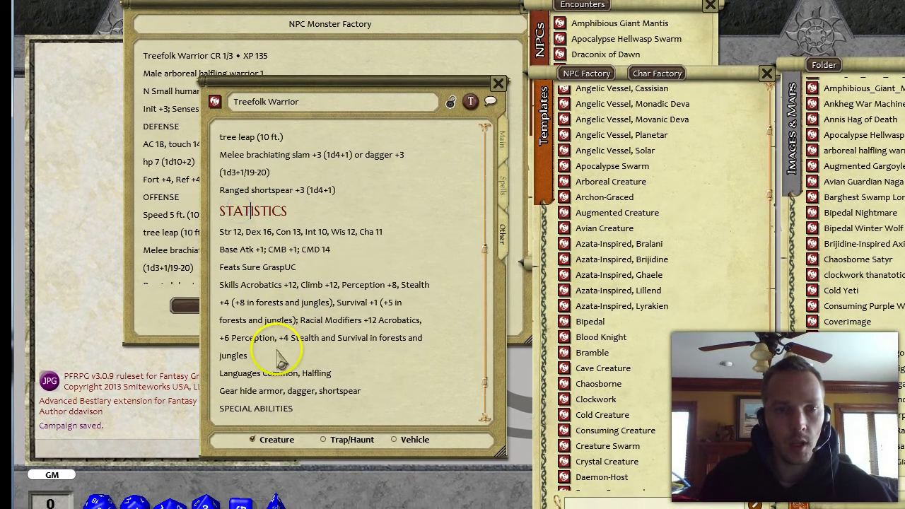
{"action": "scroll", "coordinate": [261, 336], "scroll_direction": "down", "scroll_amount": 2}
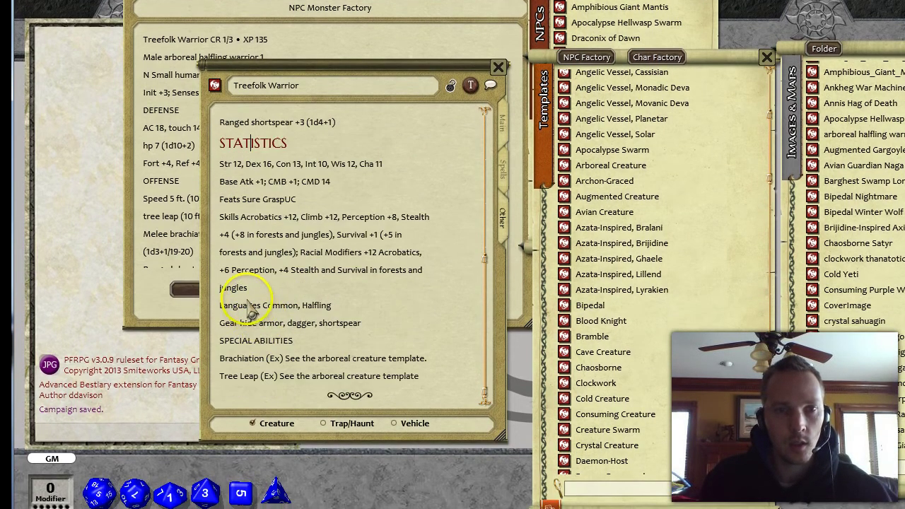
{"action": "left_click", "coordinate": [252, 340]}
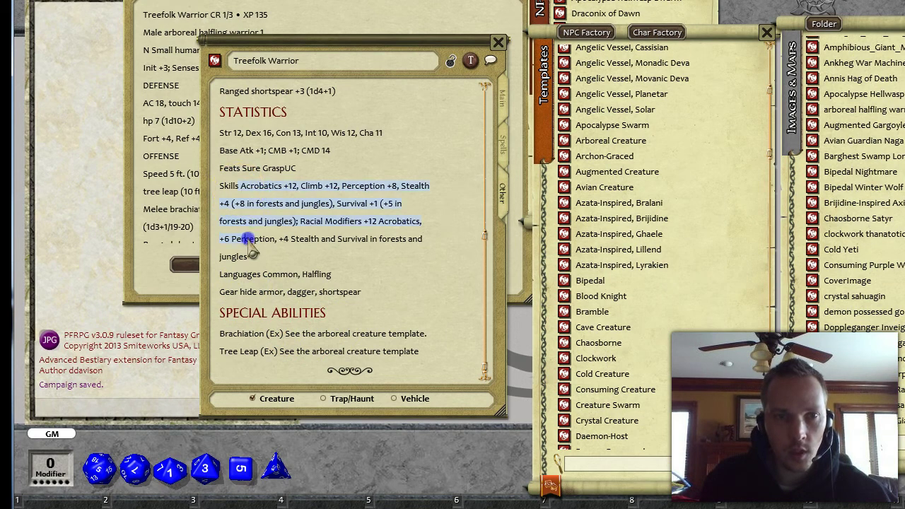
Step: Merge the broken lines of the Skills, Melee and Speed entries into one paragraph each, and review the formatted notes
{"action": "key", "text": "ctrl+l"}
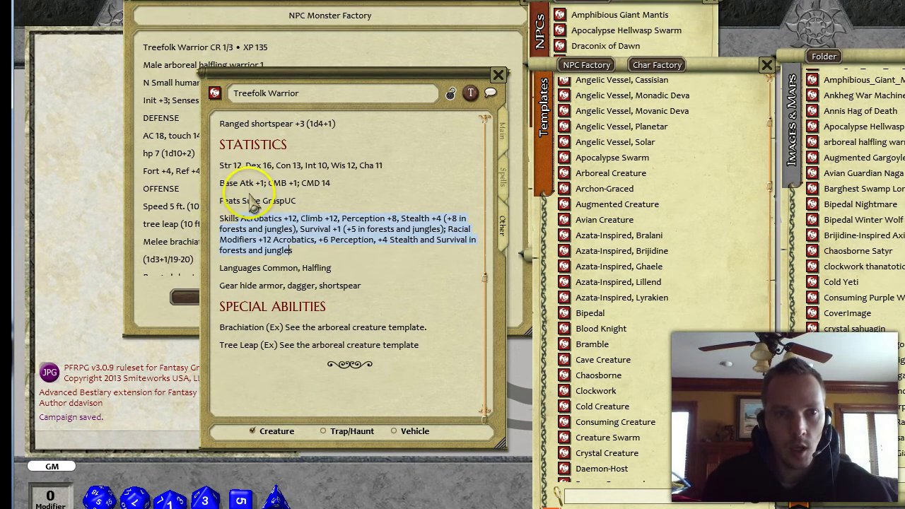
{"action": "scroll", "coordinate": [276, 244], "scroll_direction": "up", "scroll_amount": 3}
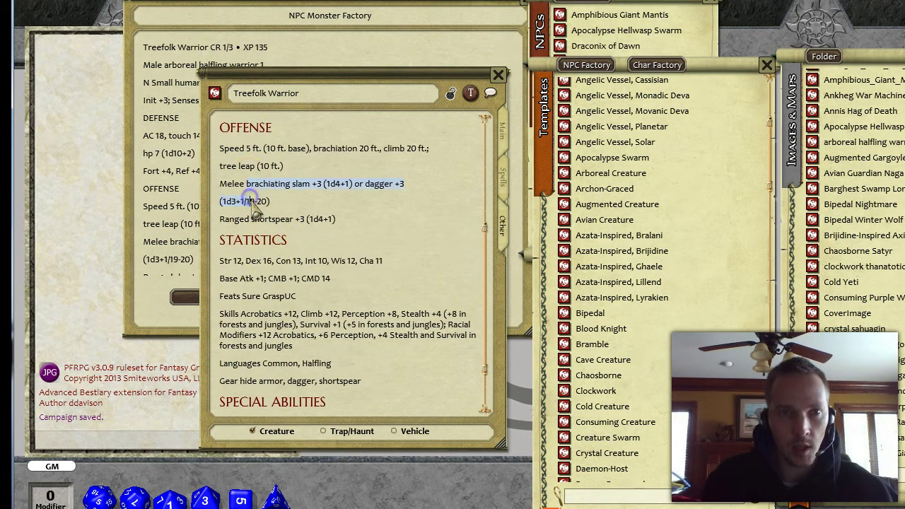
{"action": "key", "text": "ctrl+0"}
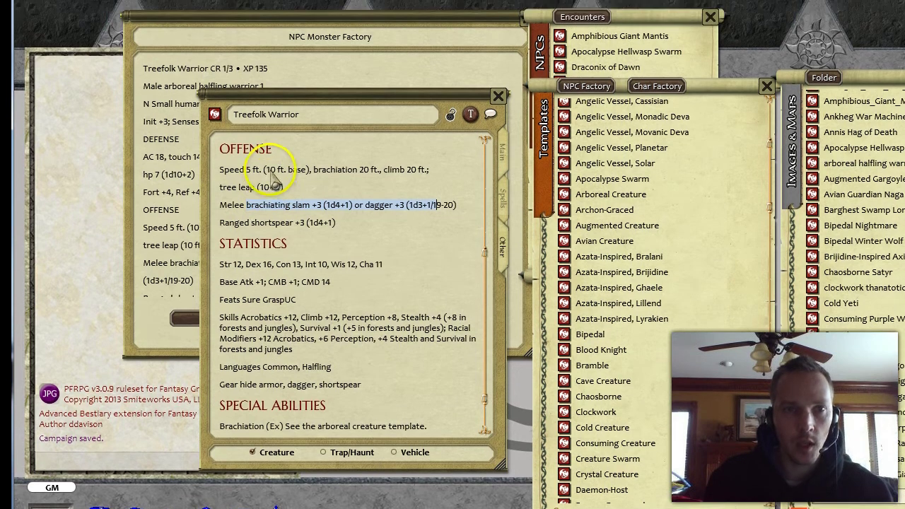
{"action": "left_click_drag", "start_coordinate": [268, 148], "coordinate": [277, 165]}
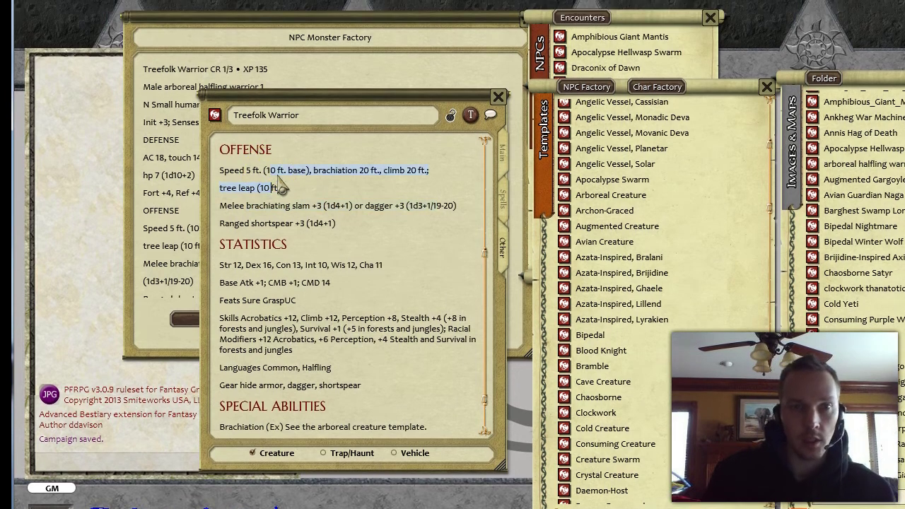
{"action": "key", "text": "ctrl+0"}
{"action": "scroll", "coordinate": [290, 205], "scroll_direction": "up", "scroll_amount": 2}
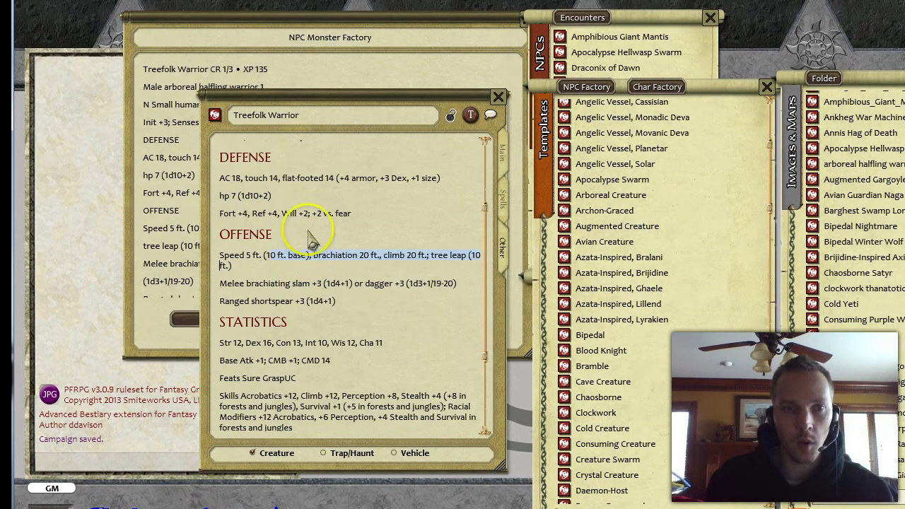
{"action": "scroll", "coordinate": [304, 276], "scroll_direction": "up", "scroll_amount": 2}
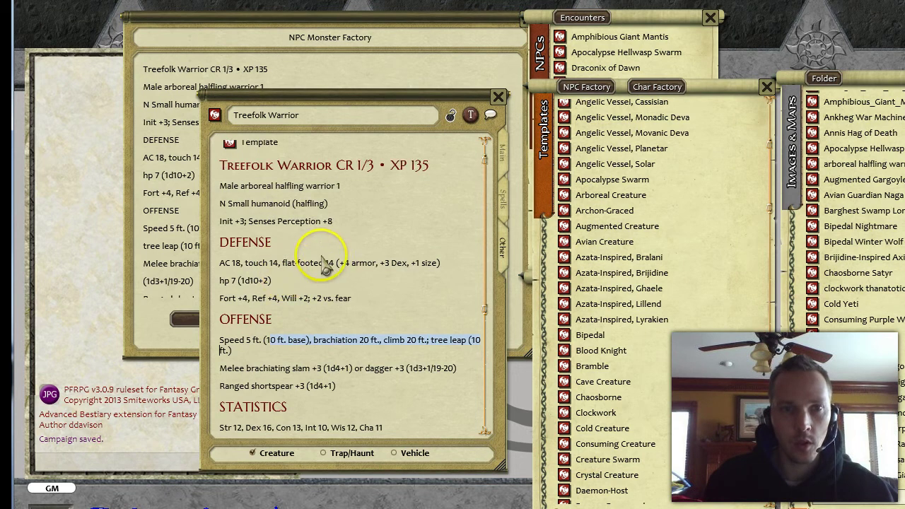
{"action": "scroll", "coordinate": [318, 258], "scroll_direction": "up", "scroll_amount": 1}
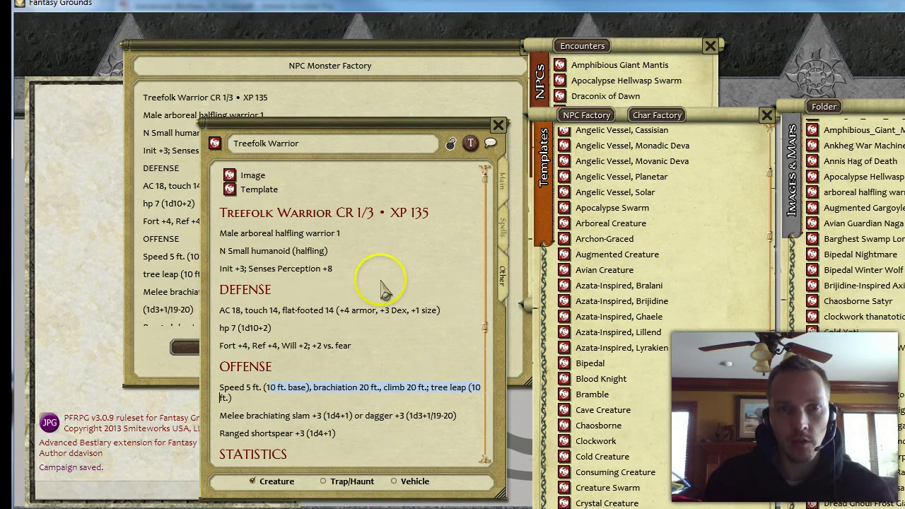
{"action": "left_click", "coordinate": [382, 287]}
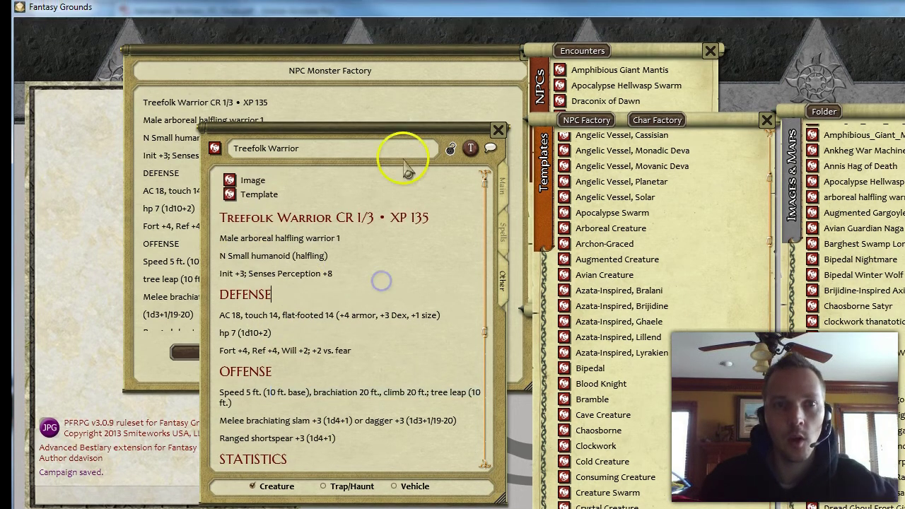
Step: Move the Treefolk Warrior record clear of the factory, review the rest of its notes, and close the record
{"action": "left_click_drag", "start_coordinate": [390, 130], "coordinate": [559, 111]}
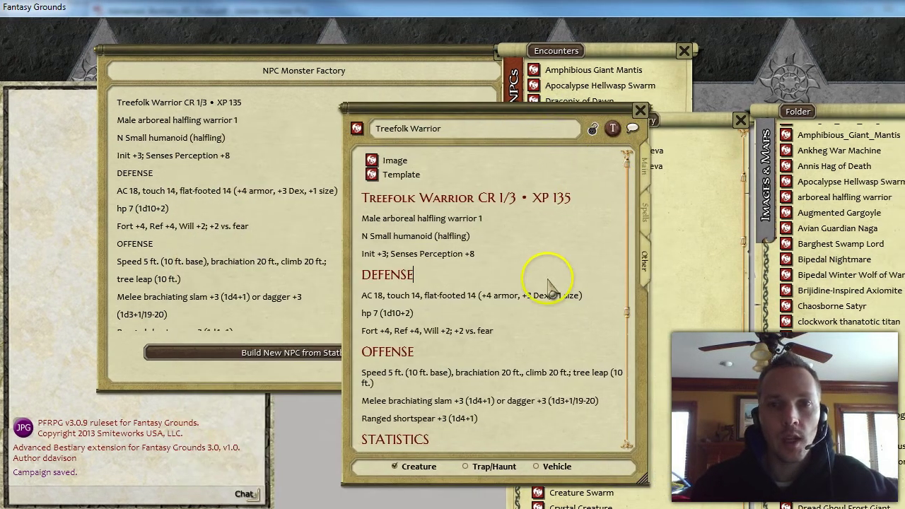
{"action": "scroll", "coordinate": [568, 277], "scroll_direction": "down", "scroll_amount": 5}
{"action": "left_click", "coordinate": [639, 110]}
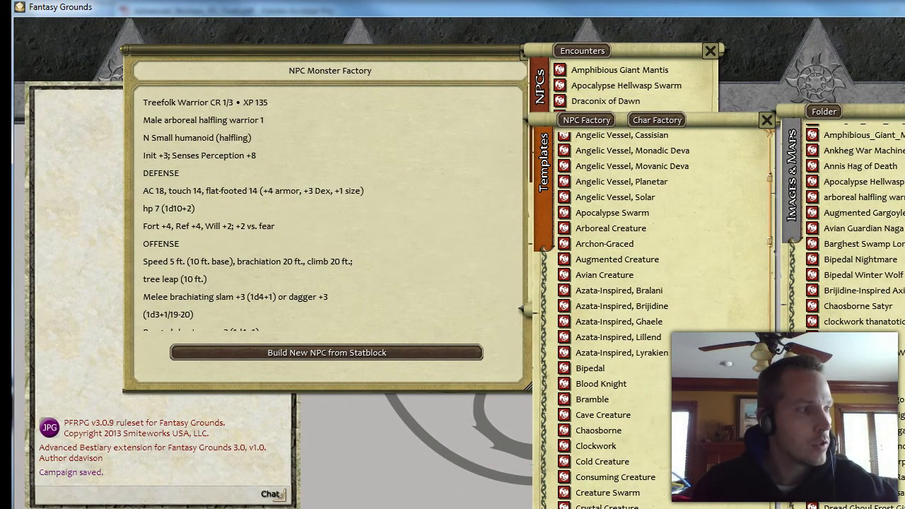
Step: Switch to the Advanced Bestiary PDF in Adobe Acrobat and copy the whole Byvrin CR 9 statblock on page 34
{"action": "key", "text": "alt+Tab"}
{"action": "scroll", "coordinate": [235, 287], "scroll_direction": "down", "scroll_amount": 5}
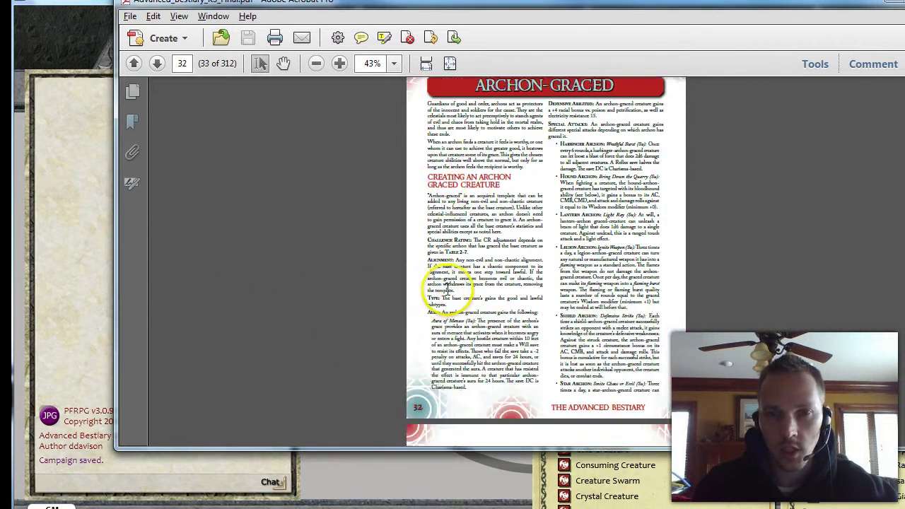
{"action": "scroll", "coordinate": [444, 284], "scroll_direction": "down", "scroll_amount": 9}
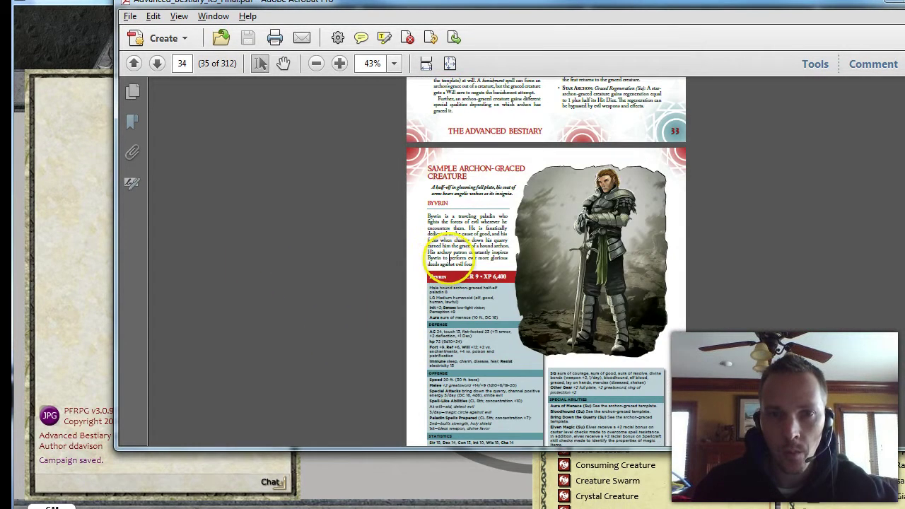
{"action": "scroll", "coordinate": [444, 260], "scroll_direction": "down", "scroll_amount": 5}
{"action": "scroll", "coordinate": [444, 242], "scroll_direction": "up", "scroll_amount": 2}
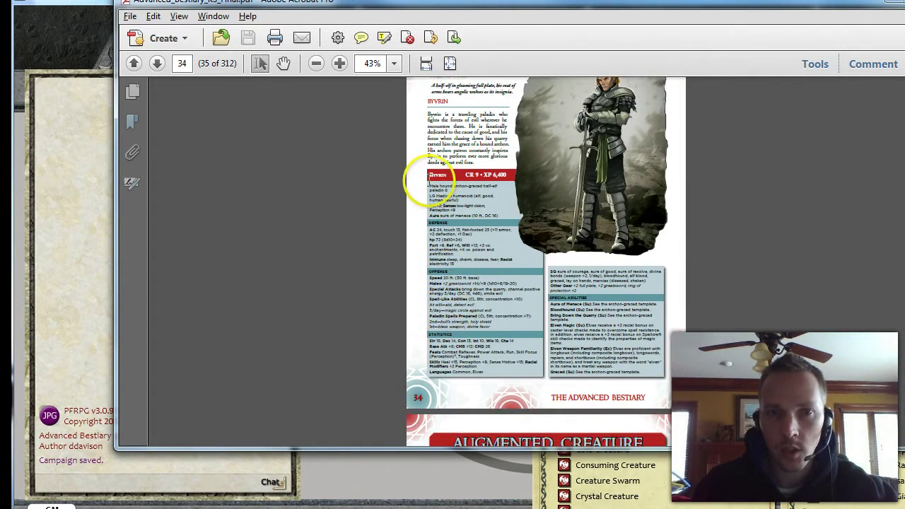
{"action": "left_click_drag", "start_coordinate": [428, 178], "coordinate": [637, 372]}
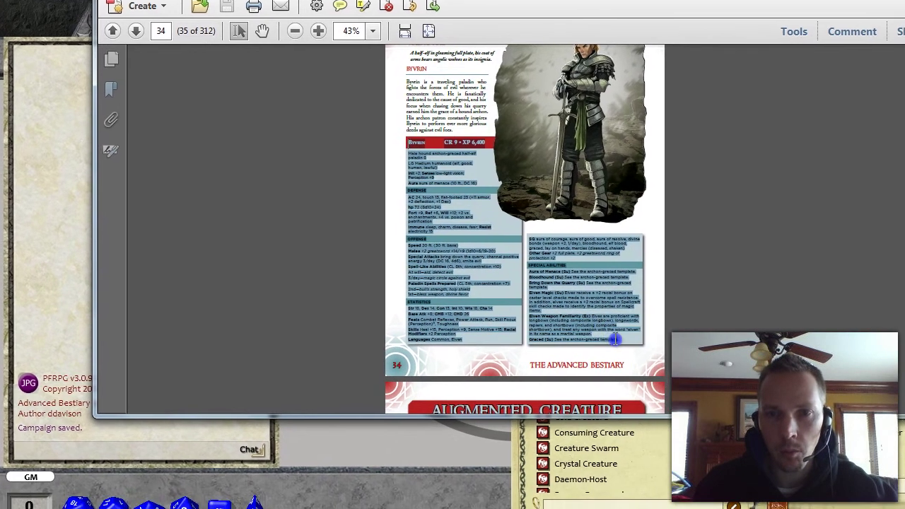
{"action": "scroll", "coordinate": [593, 269], "scroll_direction": "down", "scroll_amount": 5}
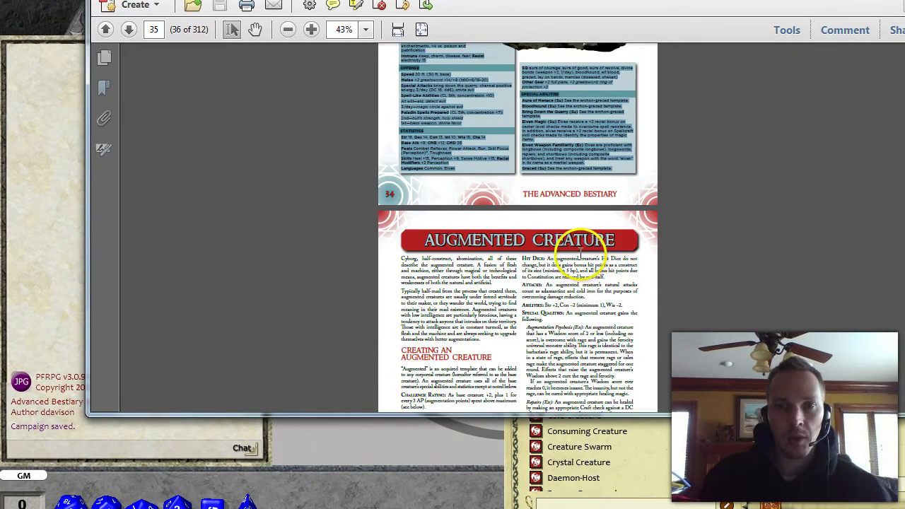
{"action": "scroll", "coordinate": [578, 249], "scroll_direction": "up", "scroll_amount": 3}
{"action": "scroll", "coordinate": [565, 247], "scroll_direction": "up", "scroll_amount": 4}
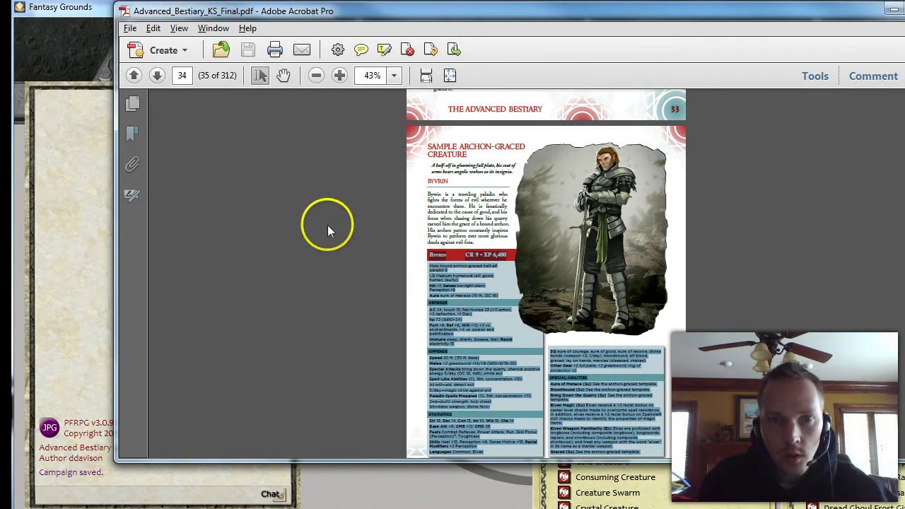
Step: Switch back to Fantasy Grounds and replace the entire Treefolk Warrior text in the NPC Monster Factory with the copied Byvrin statblock
{"action": "left_click", "coordinate": [75, 103]}
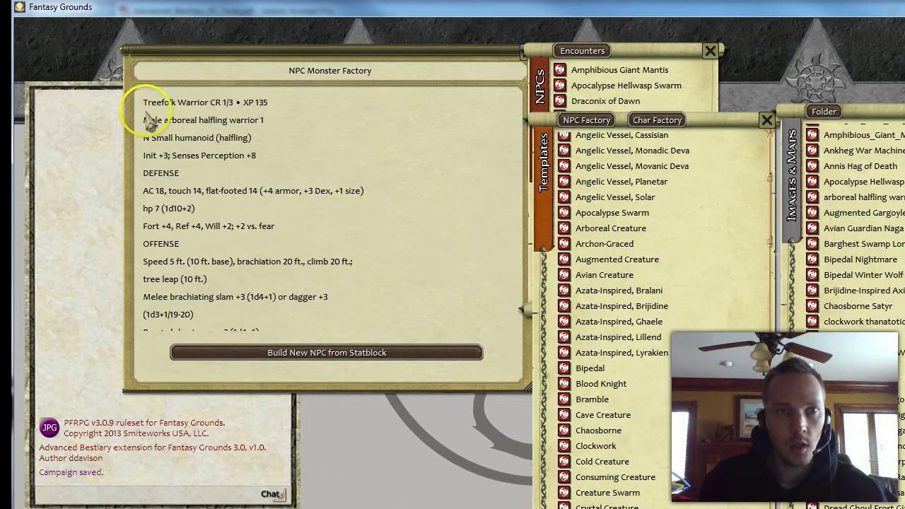
{"action": "left_click_drag", "start_coordinate": [142, 99], "coordinate": [456, 412]}
{"action": "left_click_drag", "start_coordinate": [456, 347], "coordinate": [478, 386]}
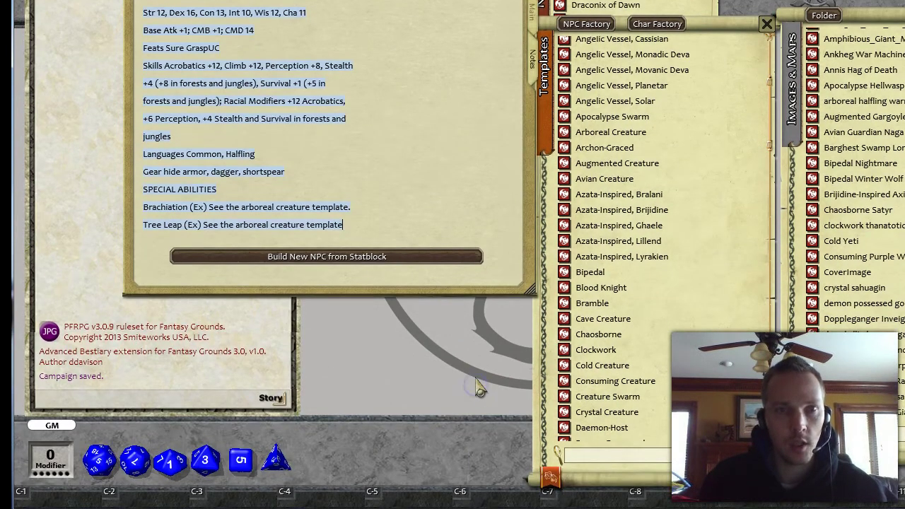
{"action": "key", "text": "ctrl+v"}
{"action": "scroll", "coordinate": [304, 239], "scroll_direction": "up", "scroll_amount": 15}
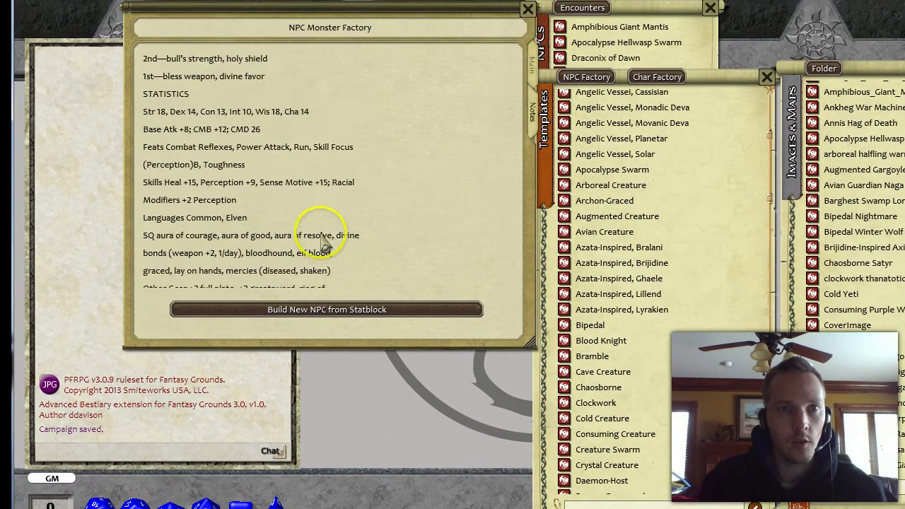
{"action": "scroll", "coordinate": [315, 237], "scroll_direction": "up", "scroll_amount": 1}
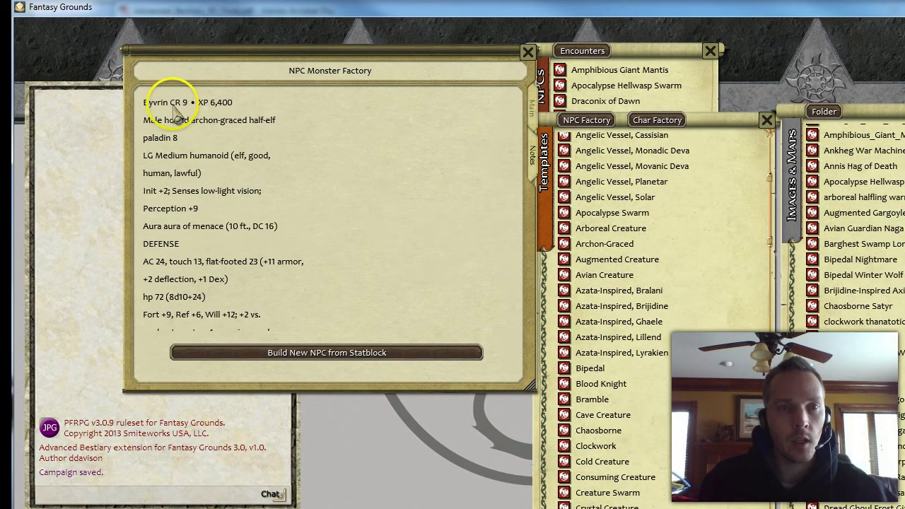
Step: Merge the broken lines of the race and class, alignment and type, AC, saving throw and Immune entries into one paragraph each
{"action": "left_click", "coordinate": [199, 122]}
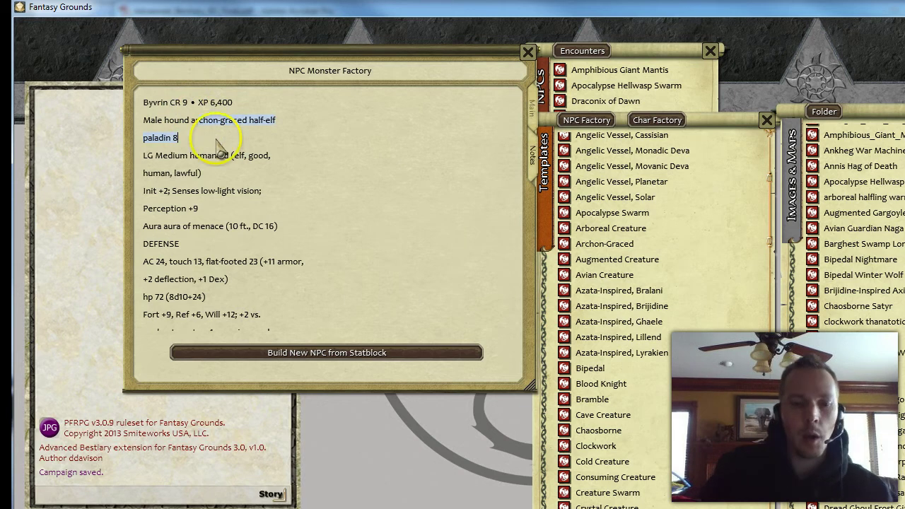
{"action": "key", "text": "ctrl+r"}
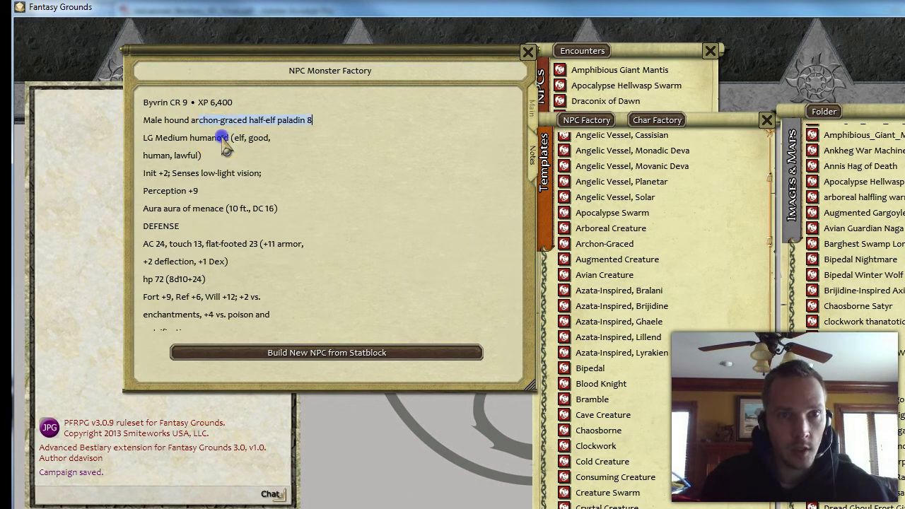
{"action": "key", "text": "BackSpace"}
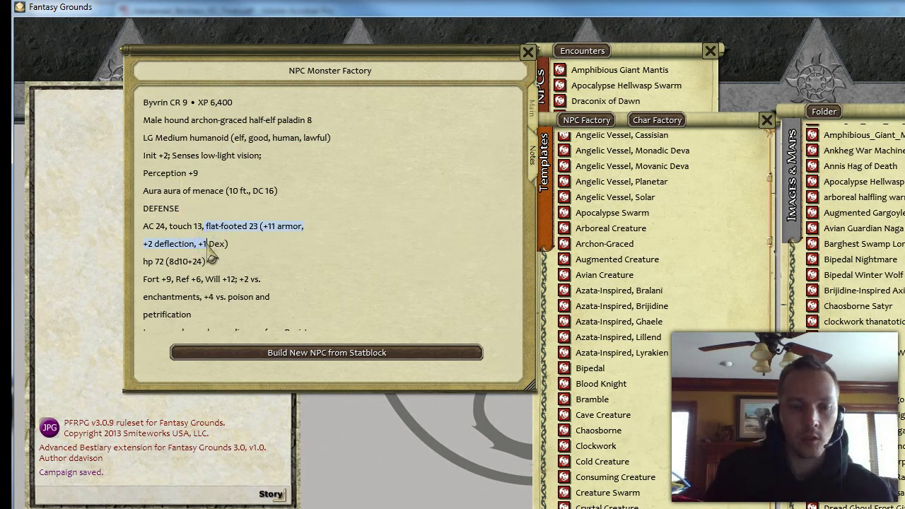
{"action": "key", "text": "ctrl+r"}
{"action": "scroll", "coordinate": [226, 286], "scroll_direction": "down", "scroll_amount": 2}
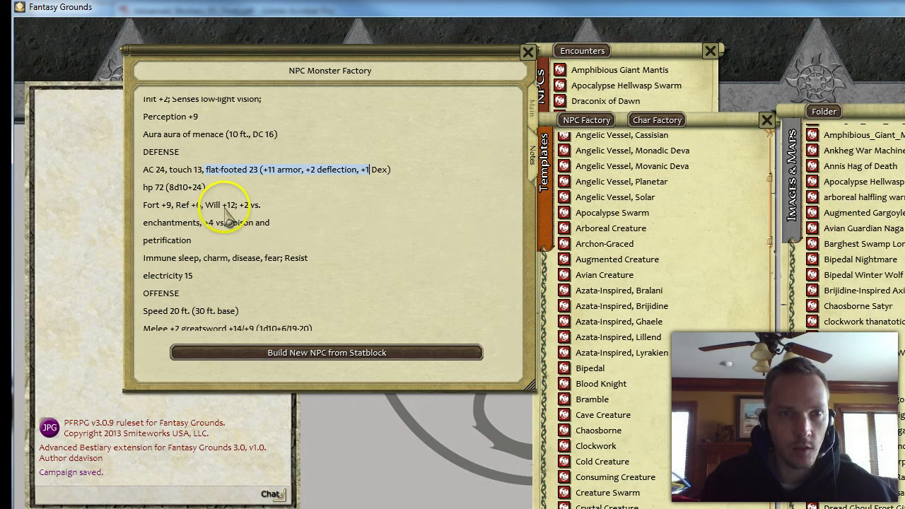
{"action": "key", "text": "ctrl+r"}
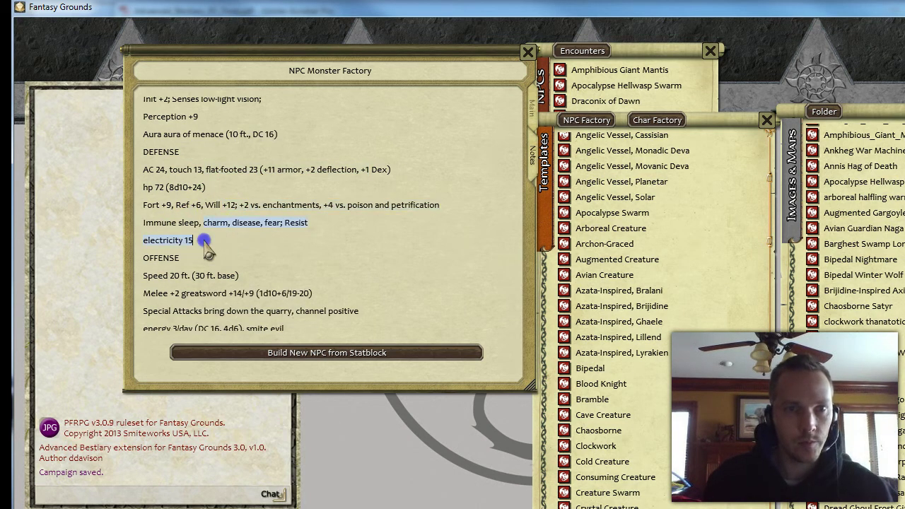
{"action": "key", "text": "BackSpace"}
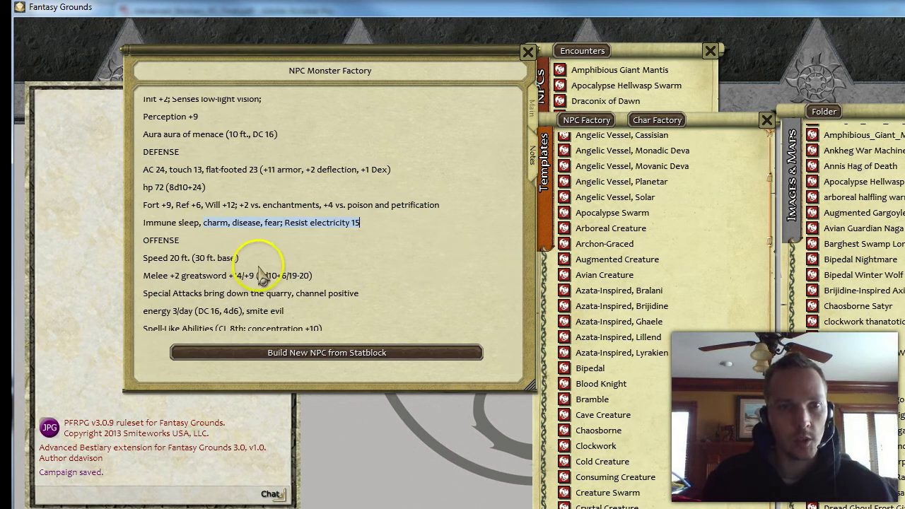
Step: Merge the broken lines of the Special Attacks, Feats, Skills and SQ entries into one paragraph each
{"action": "scroll", "coordinate": [261, 276], "scroll_direction": "down", "scroll_amount": 3}
{"action": "scroll", "coordinate": [247, 226], "scroll_direction": "down", "scroll_amount": 4}
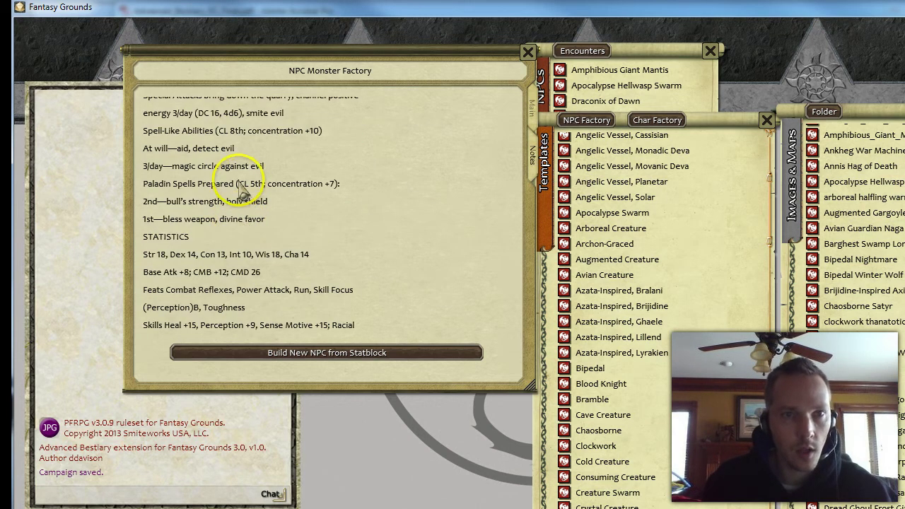
{"action": "scroll", "coordinate": [242, 191], "scroll_direction": "up", "scroll_amount": 1}
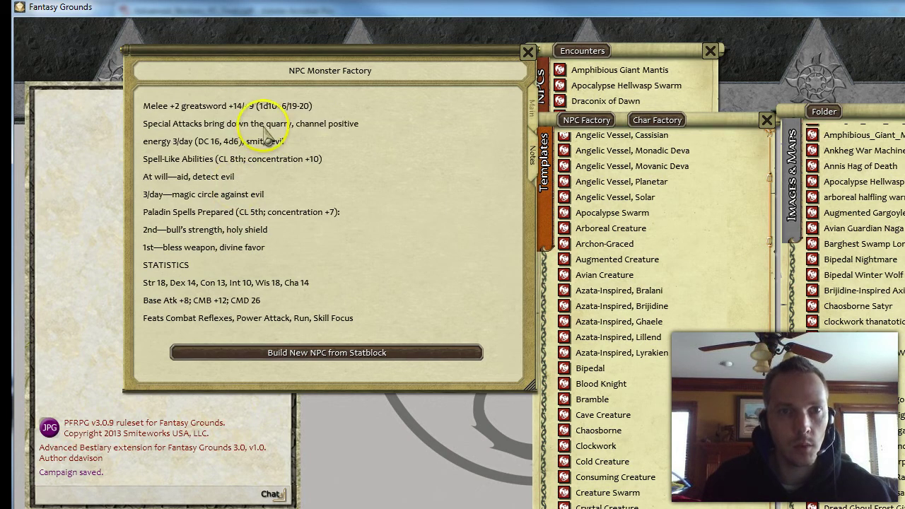
{"action": "key", "text": "ctrl+r"}
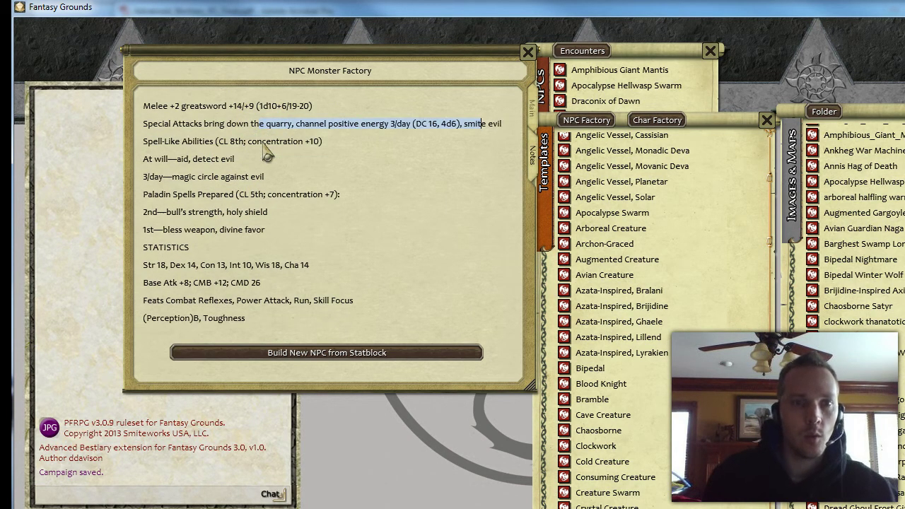
{"action": "scroll", "coordinate": [270, 190], "scroll_direction": "down", "scroll_amount": 4}
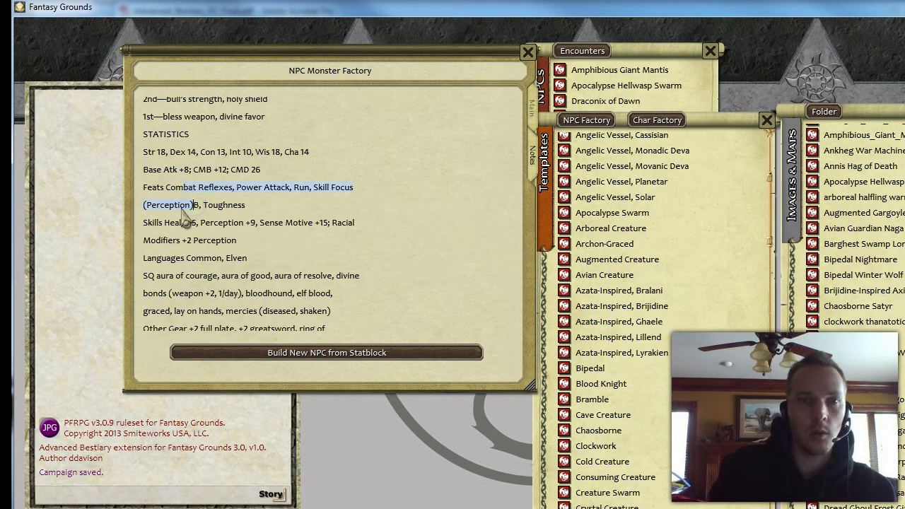
{"action": "key", "text": "Delete"}
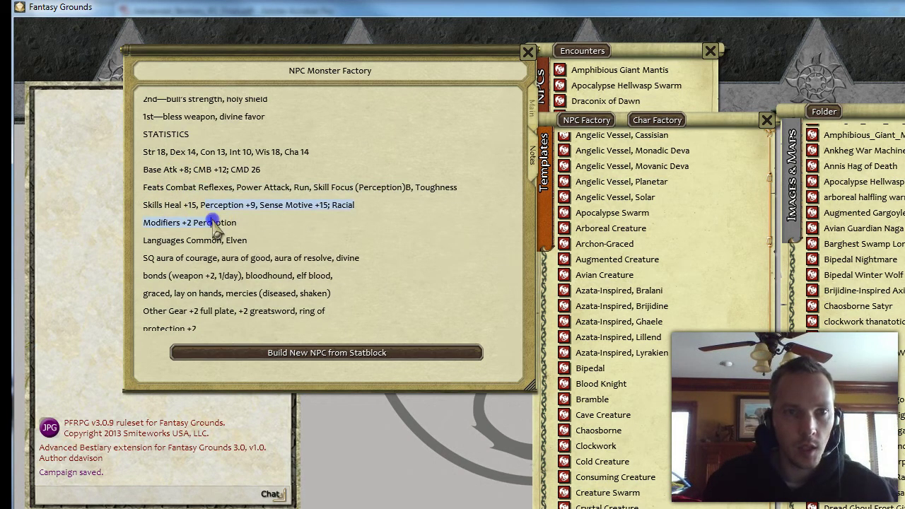
{"action": "key", "text": "Delete"}
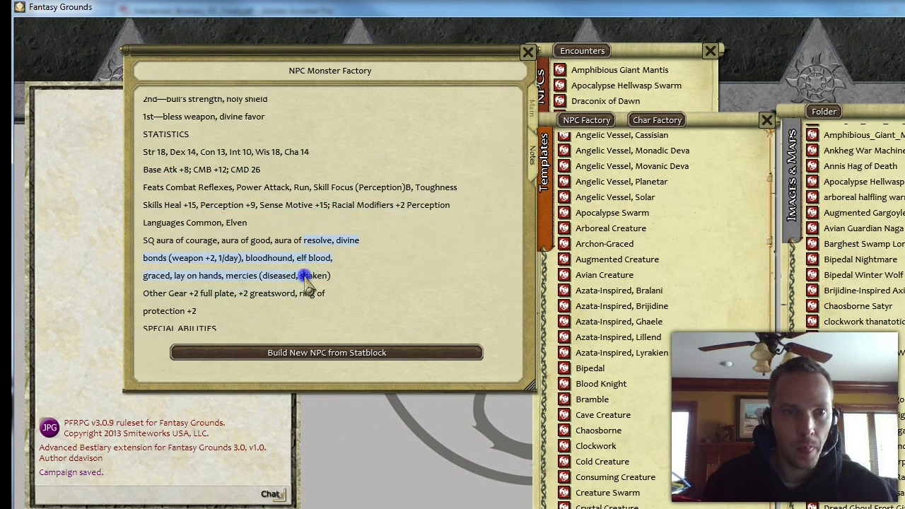
{"action": "key", "text": "ctrl+l"}
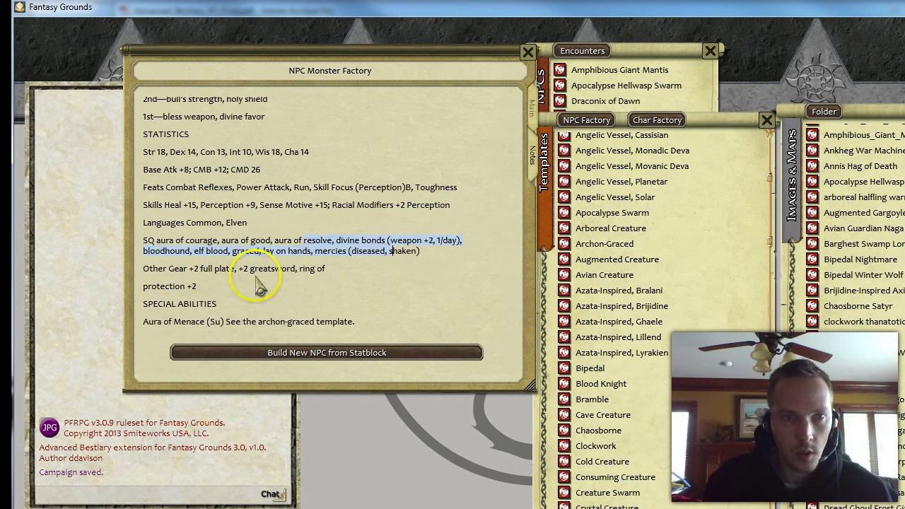
Step: Shorten the "Other Gear" label to "Gear" and merge its two lines into one paragraph
{"action": "scroll", "coordinate": [241, 287], "scroll_direction": "down", "scroll_amount": 3}
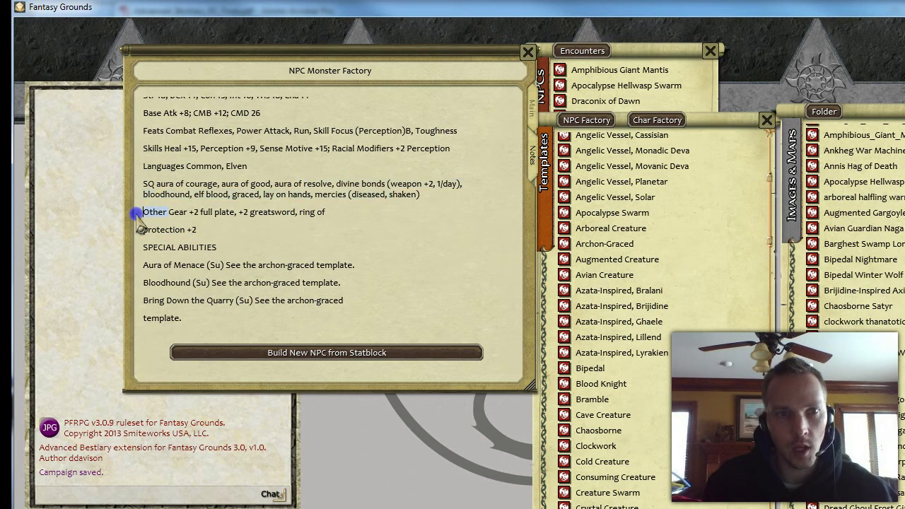
{"action": "key", "text": "BackSpace"}
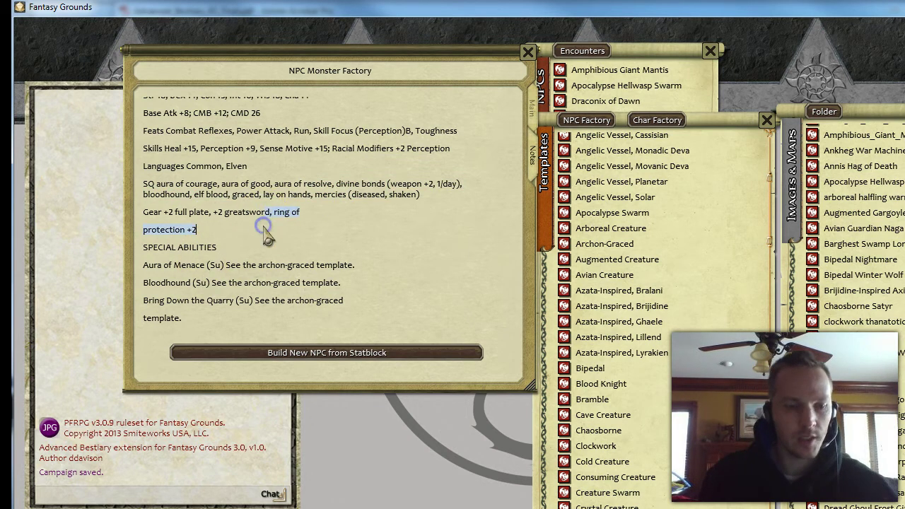
{"action": "key", "text": "ctrl+r"}
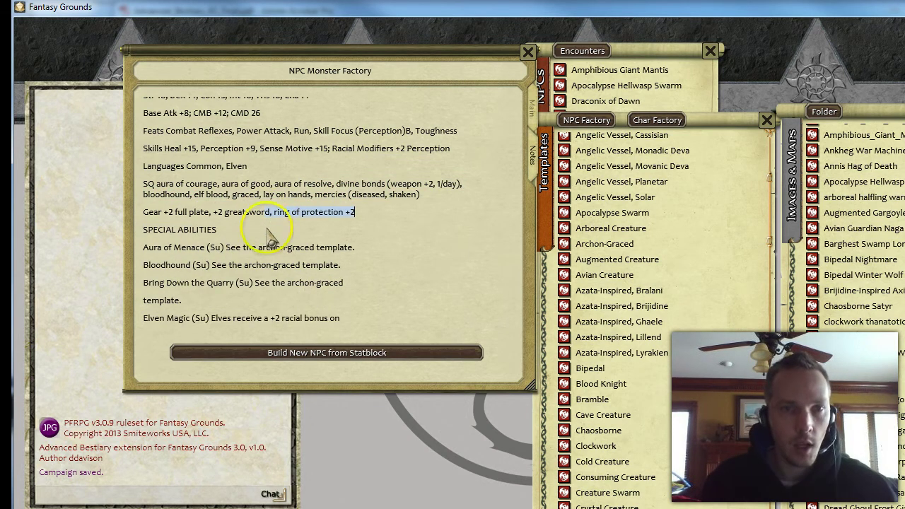
Step: Merge the broken lines of the Elven Magic, Elven Weapon Familiarity and Bring Down the Quarry abilities into one paragraph each
{"action": "left_click", "coordinate": [211, 246]}
{"action": "scroll", "coordinate": [212, 244], "scroll_direction": "down", "scroll_amount": 3}
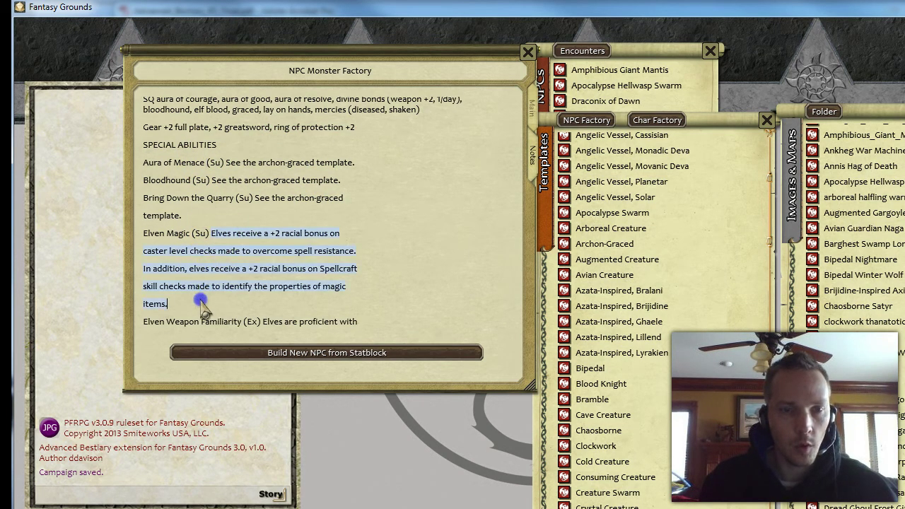
{"action": "key", "text": "ctrl+r"}
{"action": "left_click", "coordinate": [213, 277]}
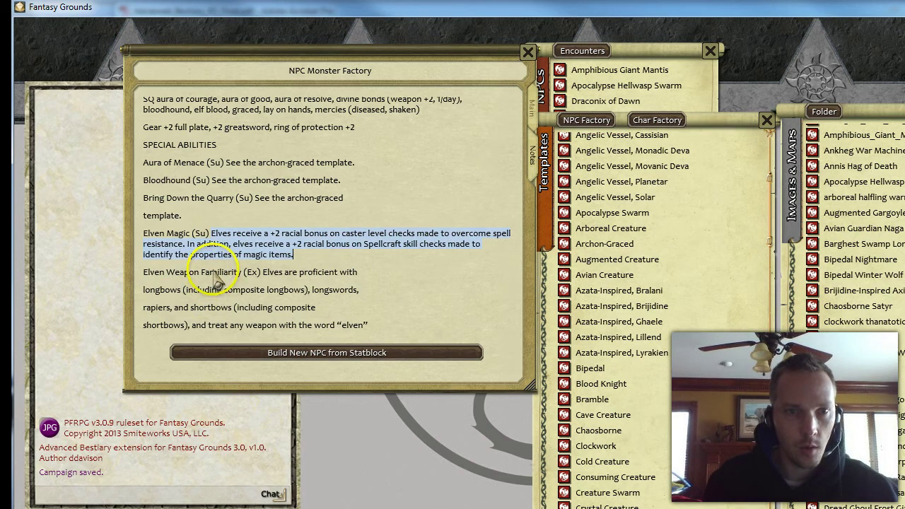
{"action": "left_click_drag", "start_coordinate": [214, 308], "coordinate": [228, 294]}
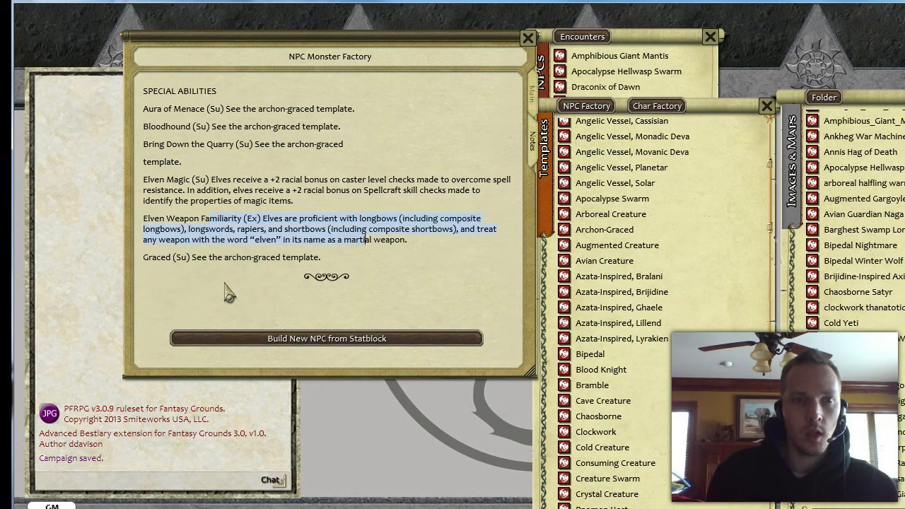
{"action": "left_click", "coordinate": [218, 149]}
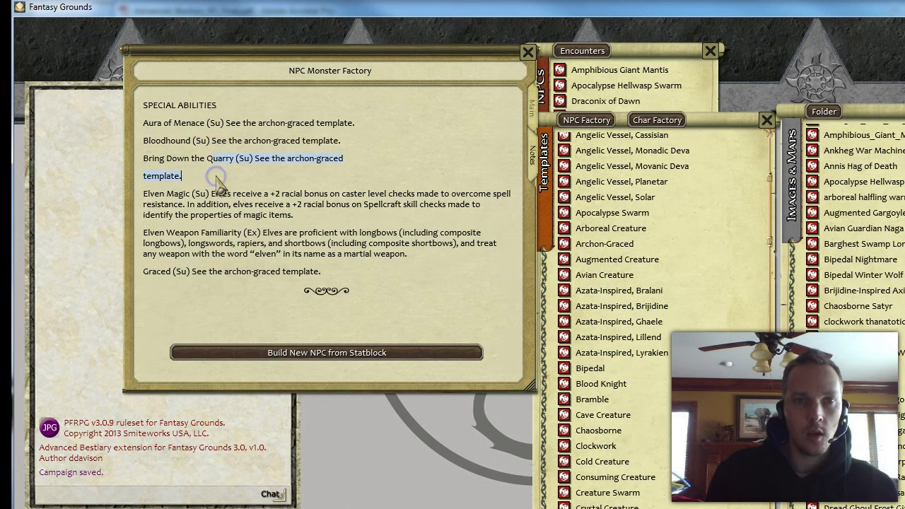
{"action": "key", "text": "ctrl+r"}
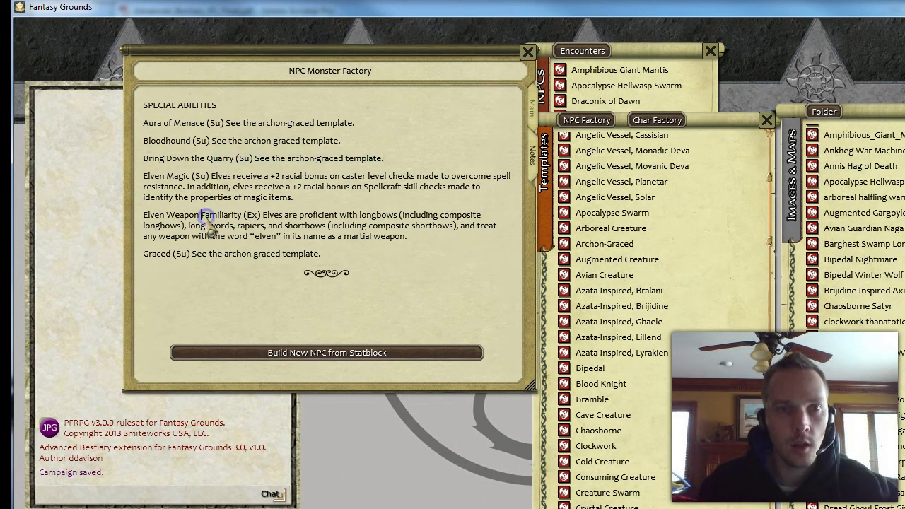
Step: Build a new NPC from the cleaned-up Byvrin statblock
{"action": "scroll", "coordinate": [201, 227], "scroll_direction": "up", "scroll_amount": 10}
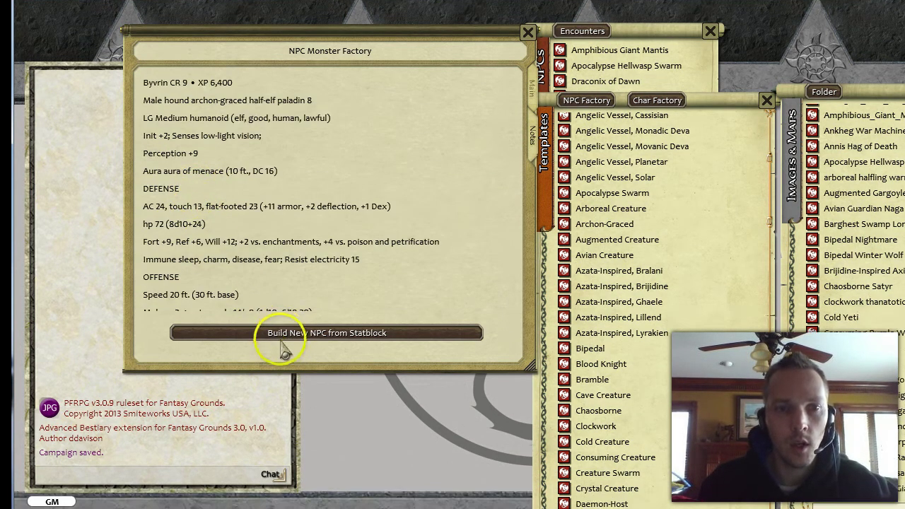
{"action": "left_click", "coordinate": [293, 353]}
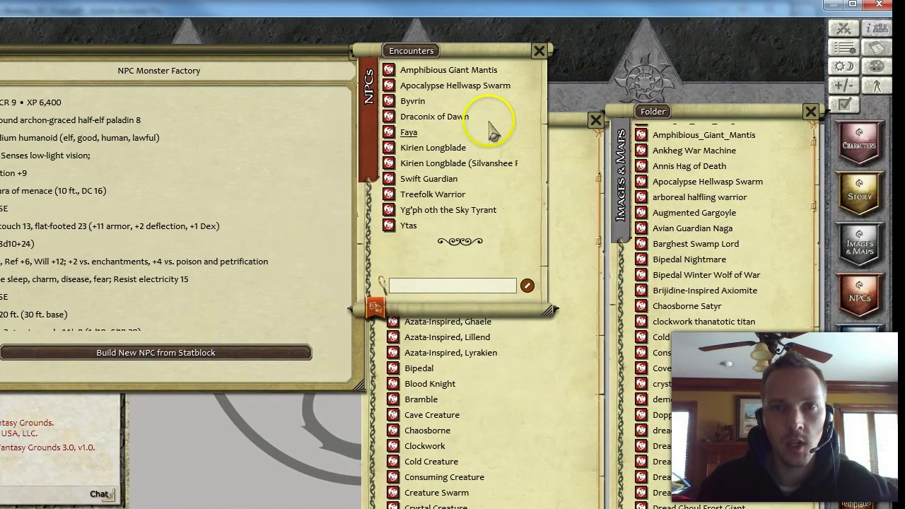
Step: Open the Byvrin NPC record and remove the stray "OFFENSESpeed 20 ft;" text from the end of its SQ entry
{"action": "left_click", "coordinate": [413, 103]}
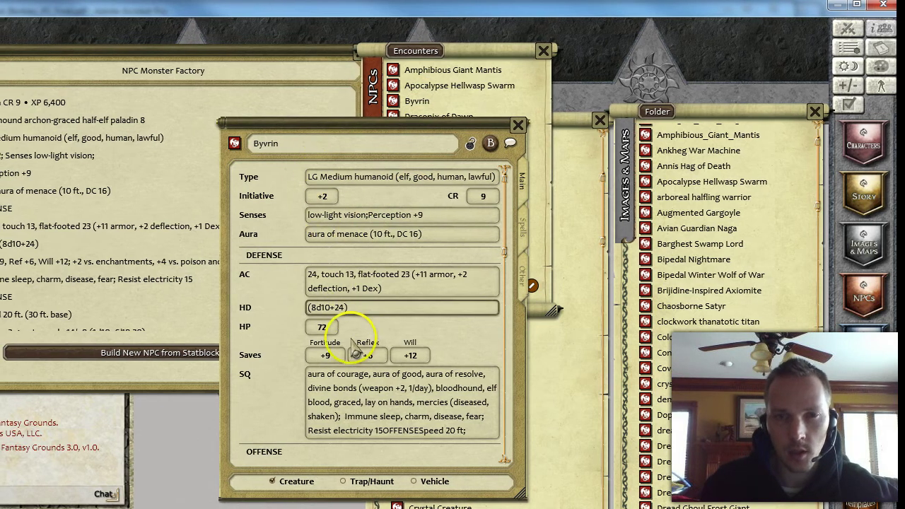
{"action": "scroll", "coordinate": [350, 345], "scroll_direction": "down", "scroll_amount": 3}
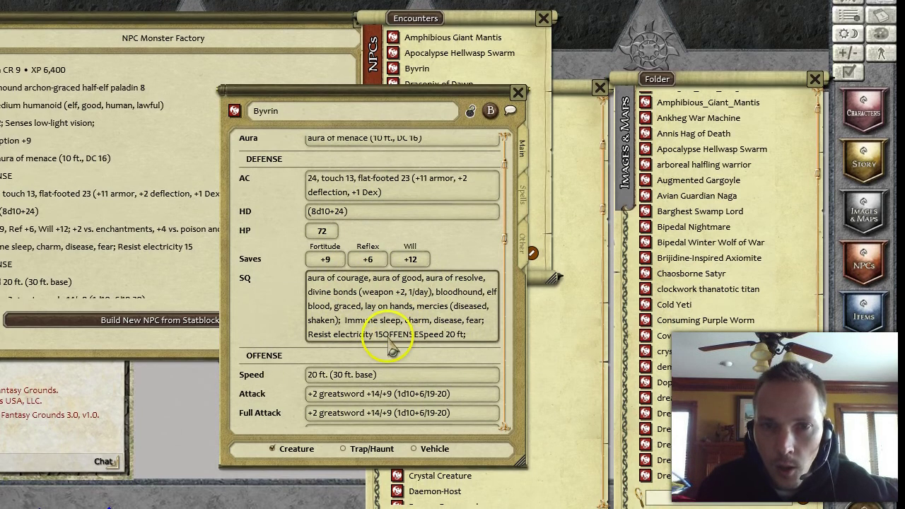
{"action": "left_click_drag", "start_coordinate": [383, 335], "coordinate": [487, 340]}
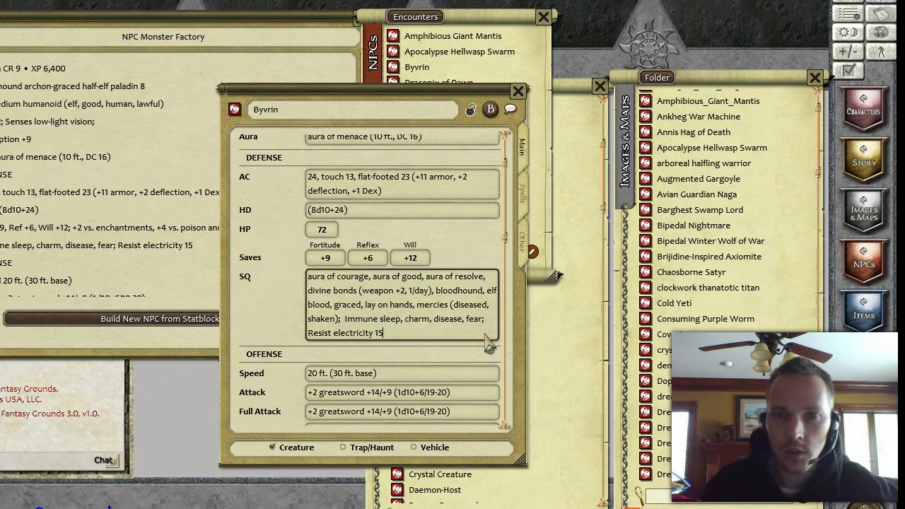
Step: Start Bring Down the Quarry, Elven Magic, Elven Weapon Familiarity and Graced on new lines in the SA entry
{"action": "scroll", "coordinate": [384, 361], "scroll_direction": "down", "scroll_amount": 1}
{"action": "scroll", "coordinate": [353, 311], "scroll_direction": "down", "scroll_amount": 4}
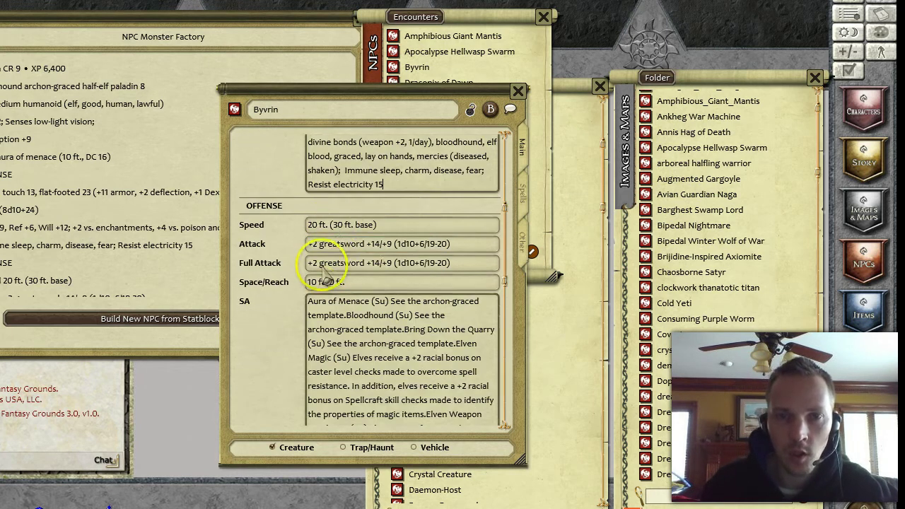
{"action": "scroll", "coordinate": [339, 280], "scroll_direction": "down", "scroll_amount": 3}
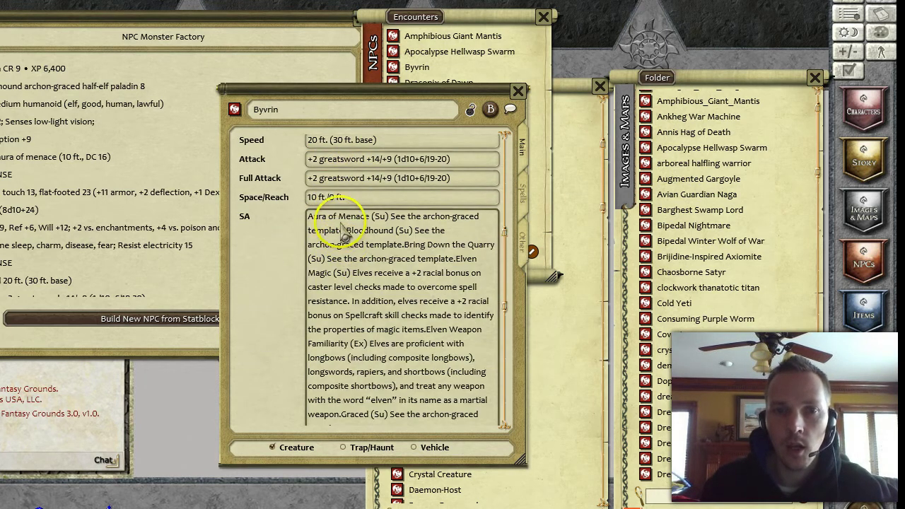
{"action": "scroll", "coordinate": [344, 233], "scroll_direction": "down", "scroll_amount": 1}
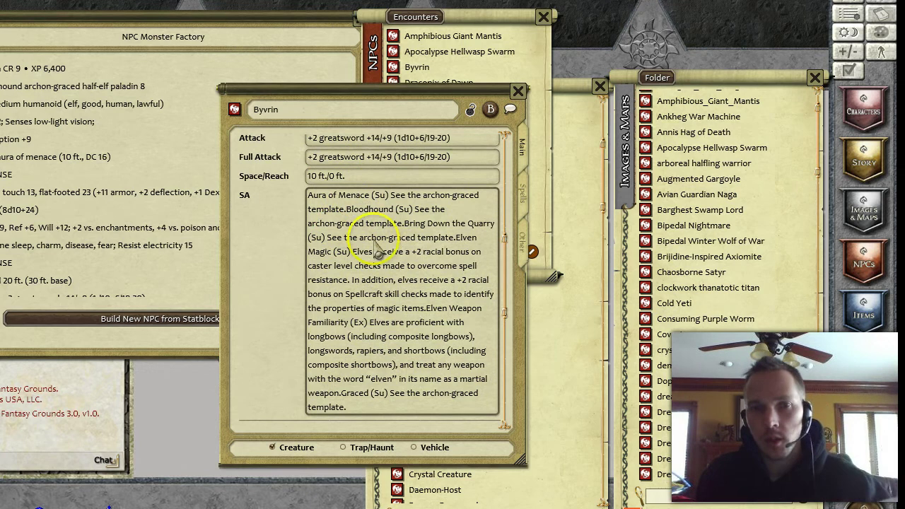
{"action": "left_click", "coordinate": [413, 225]}
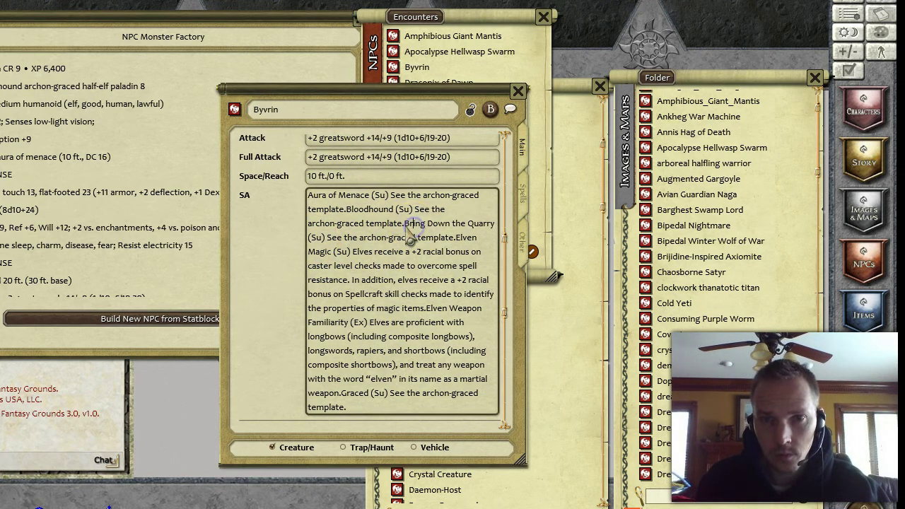
{"action": "key", "text": "Return"}
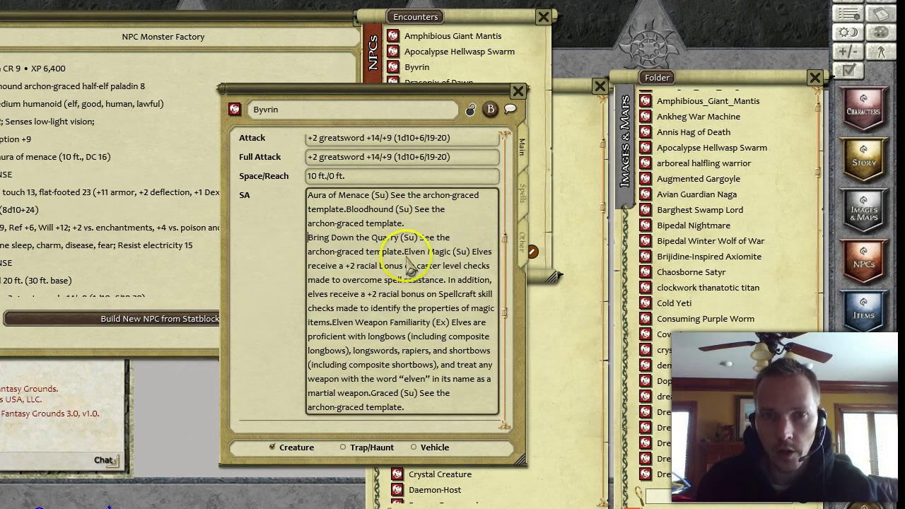
{"action": "left_click", "coordinate": [405, 253]}
{"action": "key", "text": "Return"}
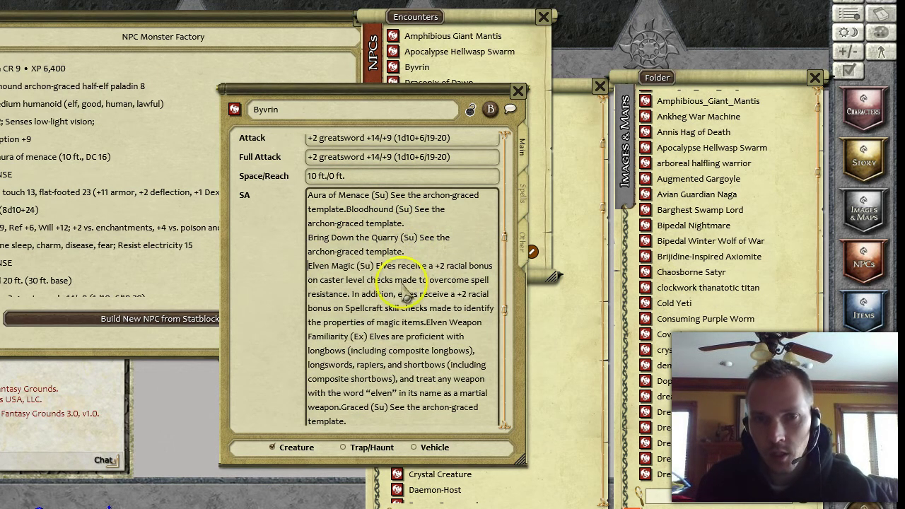
{"action": "left_click", "coordinate": [425, 322]}
{"action": "key", "text": "Return"}
{"action": "scroll", "coordinate": [424, 339], "scroll_direction": "down", "scroll_amount": 2}
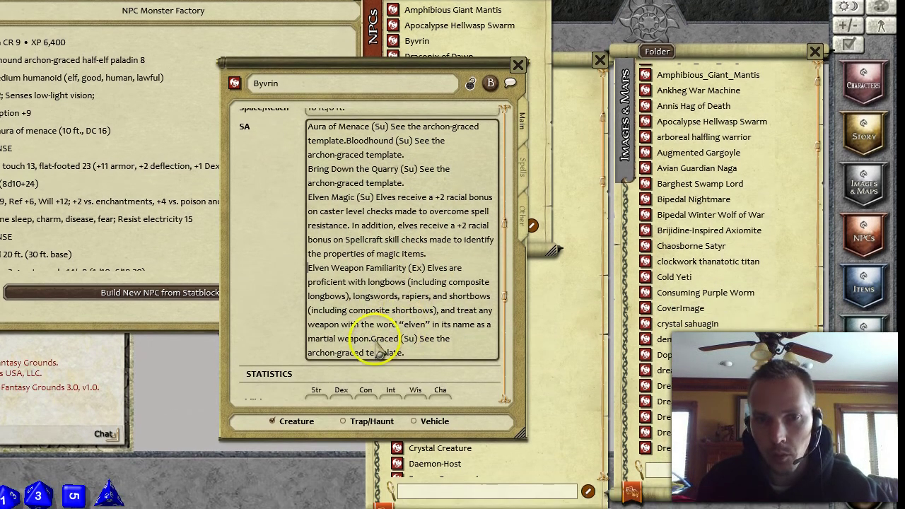
{"action": "left_click", "coordinate": [374, 339]}
{"action": "key", "text": "Return"}
Step: Trim the Languages entry to "Common, Elven" by removing the SQ, gear and special abilities text after it
{"action": "scroll", "coordinate": [379, 289], "scroll_direction": "down", "scroll_amount": 8}
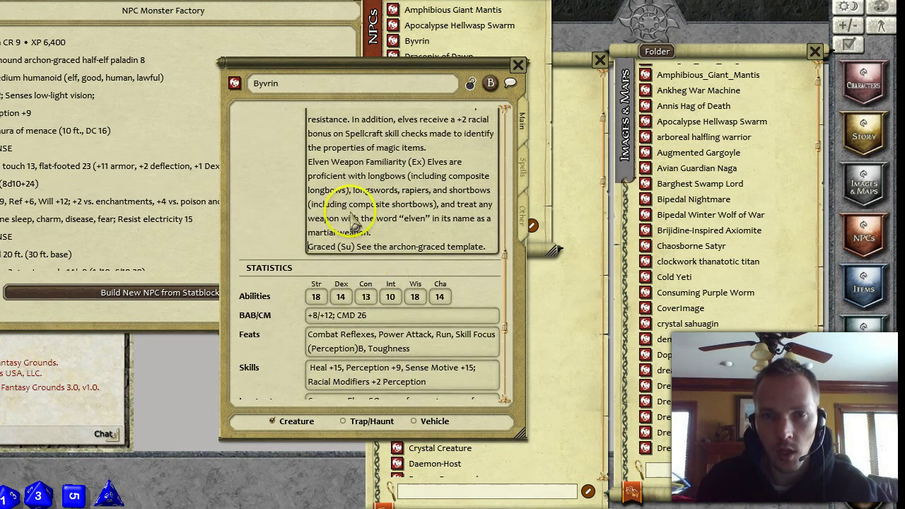
{"action": "left_click_drag", "start_coordinate": [428, 318], "coordinate": [308, 318]}
{"action": "scroll", "coordinate": [351, 311], "scroll_direction": "down", "scroll_amount": 3}
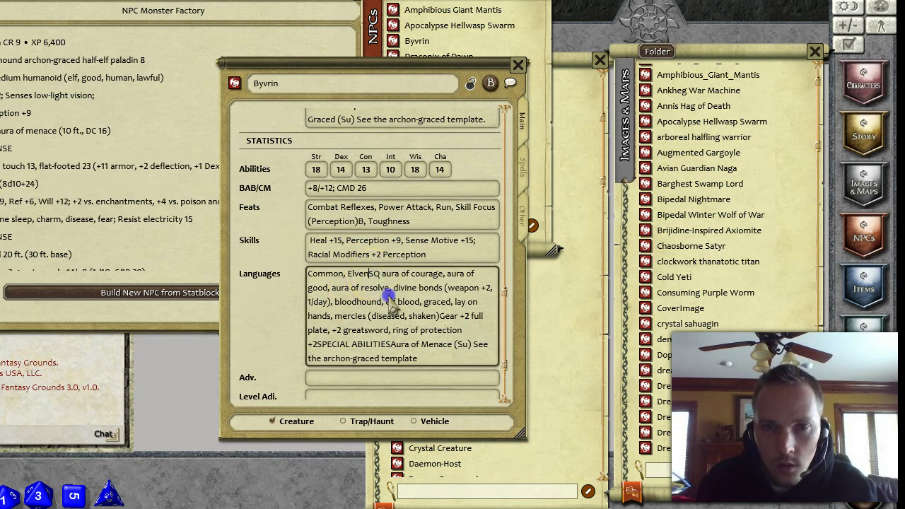
{"action": "left_click_drag", "start_coordinate": [388, 297], "coordinate": [435, 376]}
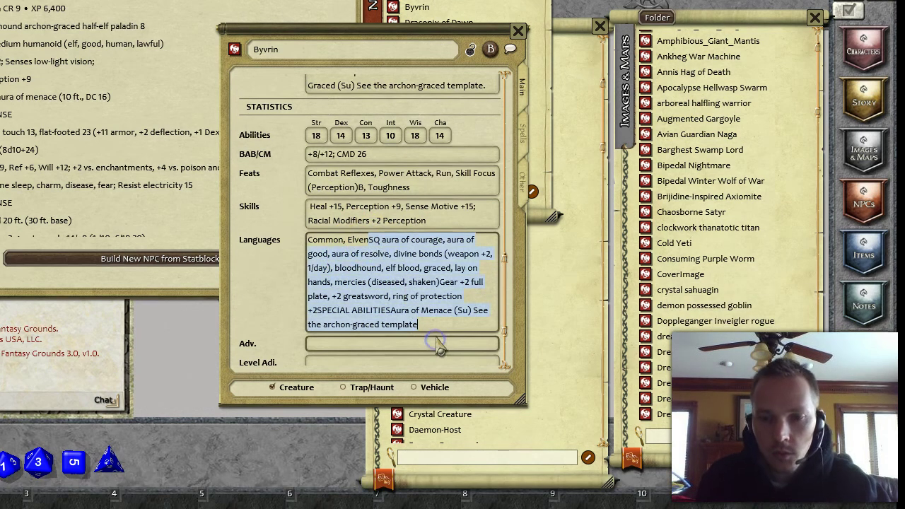
{"action": "key", "text": "BackSpace"}
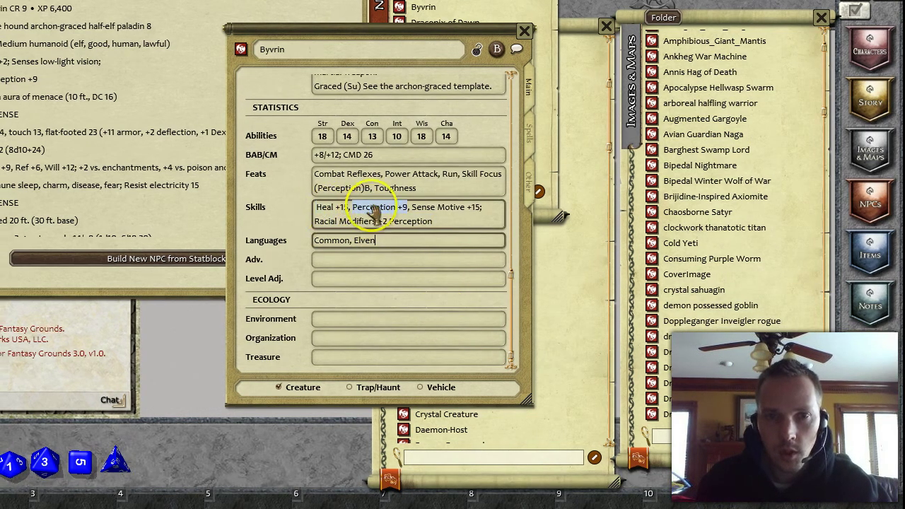
{"action": "left_click", "coordinate": [373, 212]}
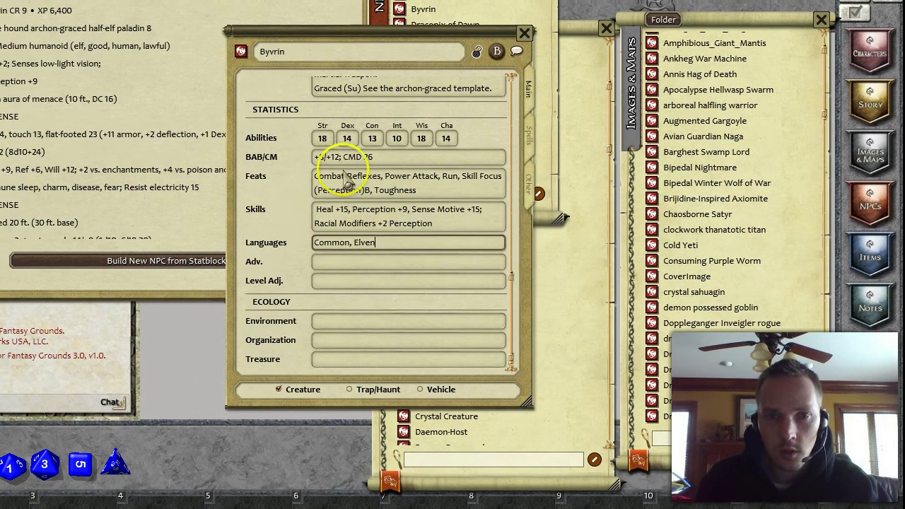
Step: Add a second link line named "Template" below the Image link in Byvrin's statblock notes
{"action": "left_click", "coordinate": [526, 182]}
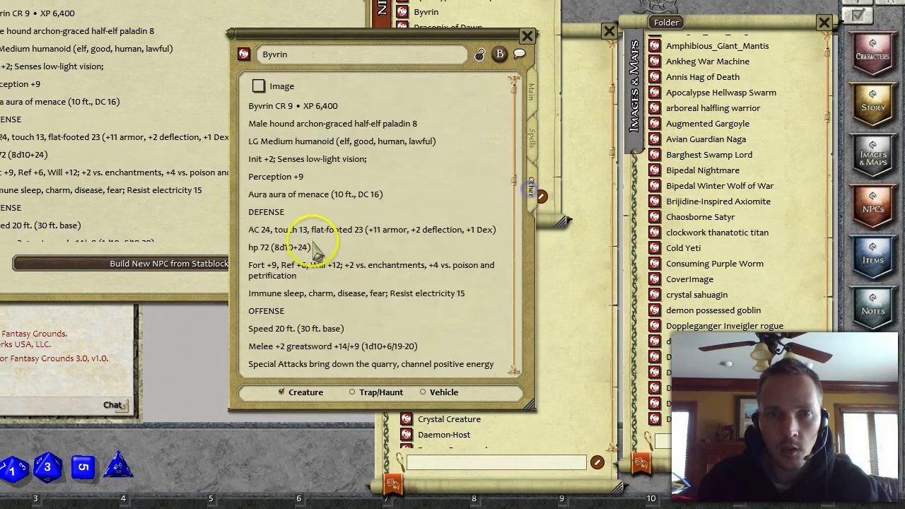
{"action": "scroll", "coordinate": [326, 226], "scroll_direction": "down", "scroll_amount": 3}
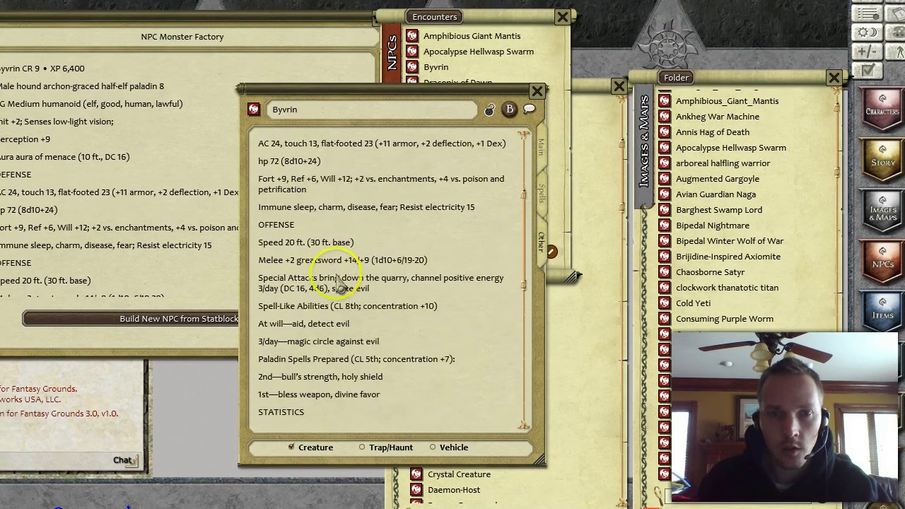
{"action": "scroll", "coordinate": [338, 280], "scroll_direction": "down", "scroll_amount": 6}
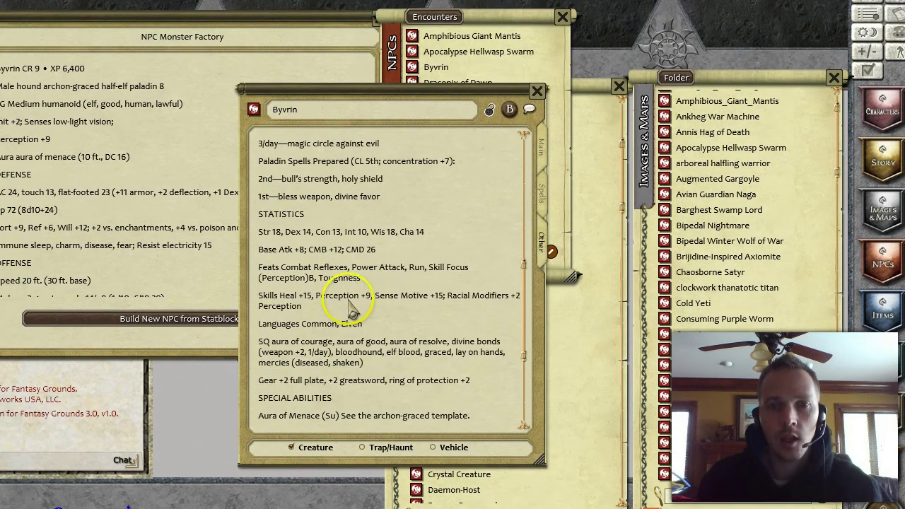
{"action": "scroll", "coordinate": [357, 297], "scroll_direction": "down", "scroll_amount": 4}
{"action": "scroll", "coordinate": [364, 293], "scroll_direction": "down", "scroll_amount": 1}
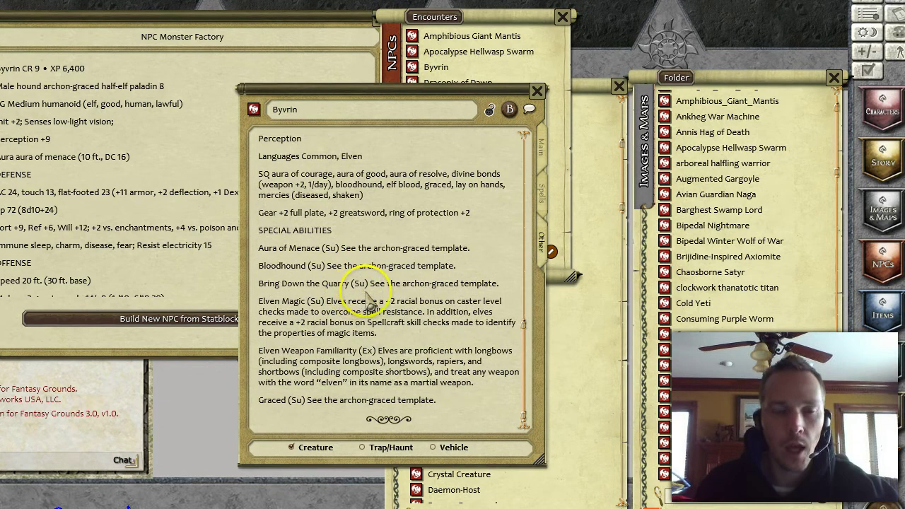
{"action": "scroll", "coordinate": [371, 286], "scroll_direction": "up", "scroll_amount": 6}
{"action": "scroll", "coordinate": [371, 275], "scroll_direction": "up", "scroll_amount": 6}
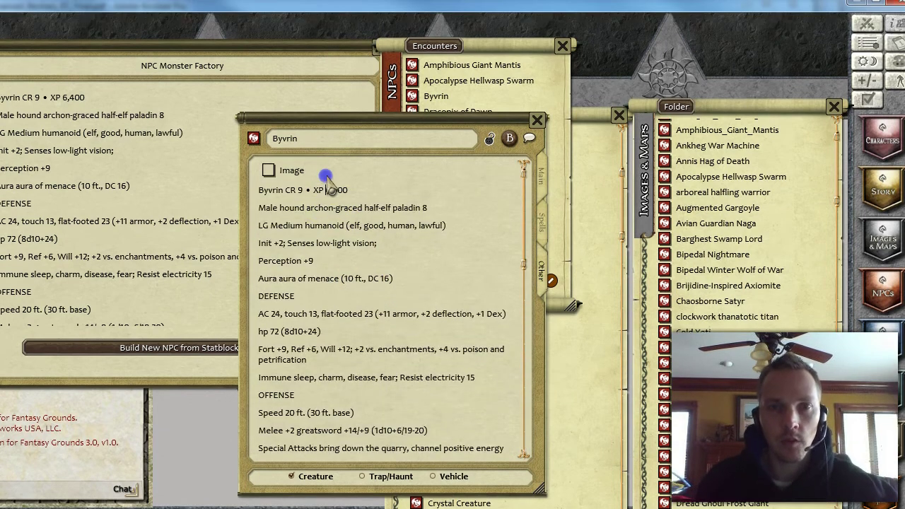
{"action": "left_click", "coordinate": [325, 175]}
{"action": "key", "text": "Return"}
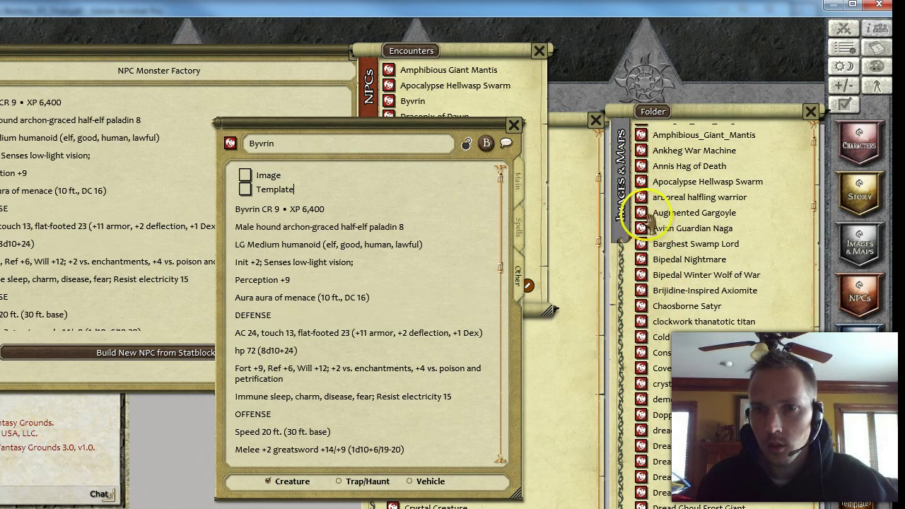
Step: Filter the images by "houn" and attach the Hound-Archon graced Half-elf image to Byvrin's Image link
{"action": "scroll", "coordinate": [664, 227], "scroll_direction": "up", "scroll_amount": 2}
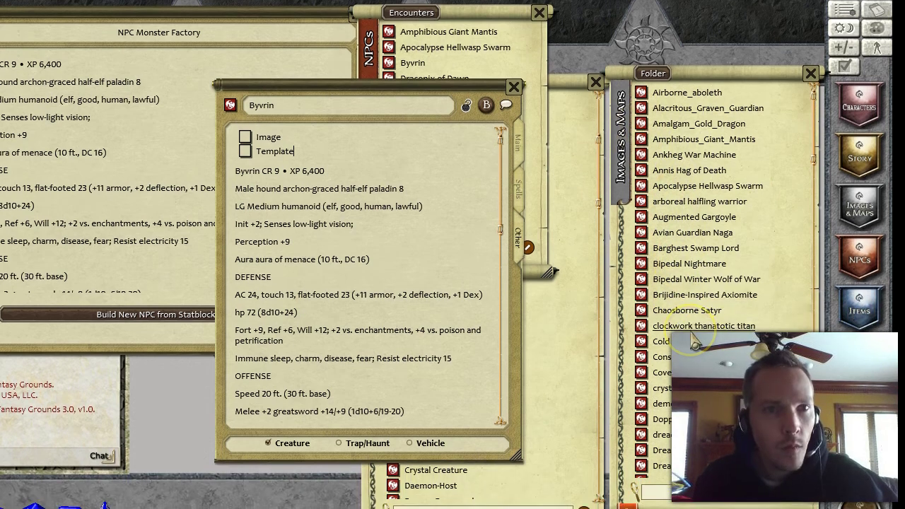
{"action": "scroll", "coordinate": [694, 344], "scroll_direction": "down", "scroll_amount": 15}
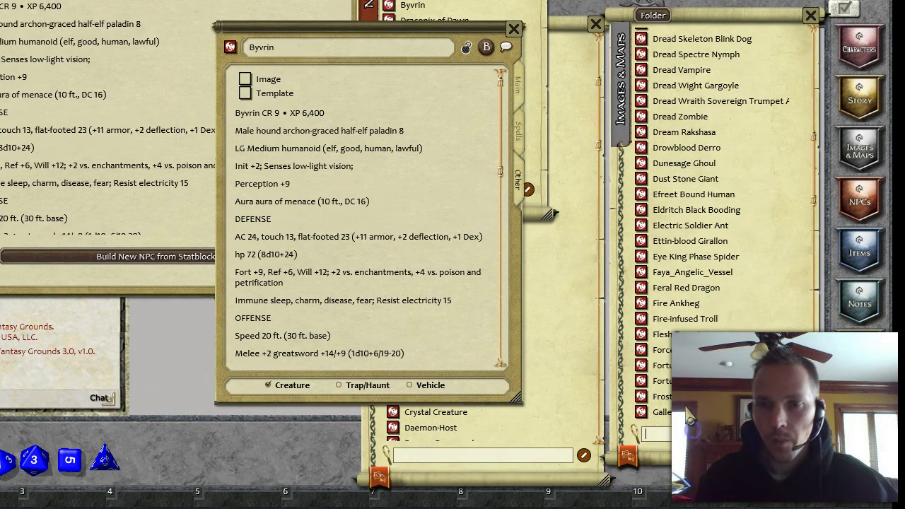
{"action": "type", "text": "houn"}
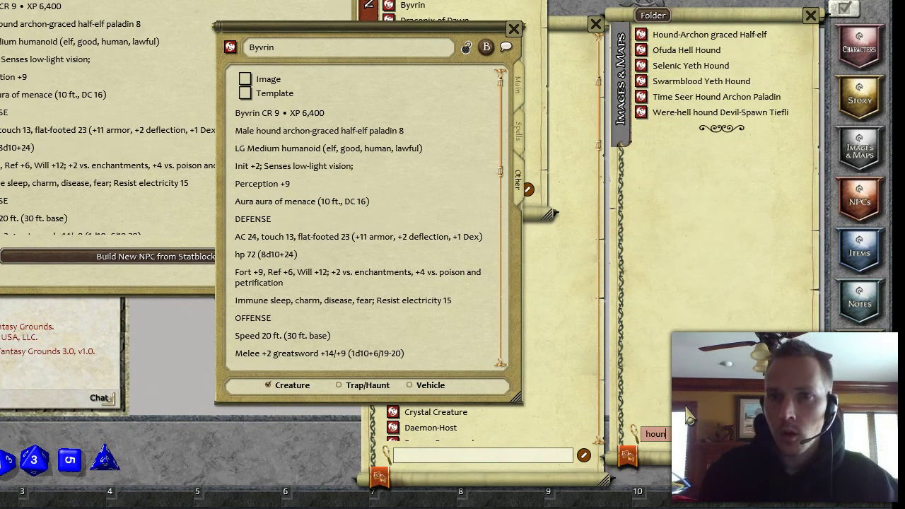
{"action": "left_click", "coordinate": [641, 34]}
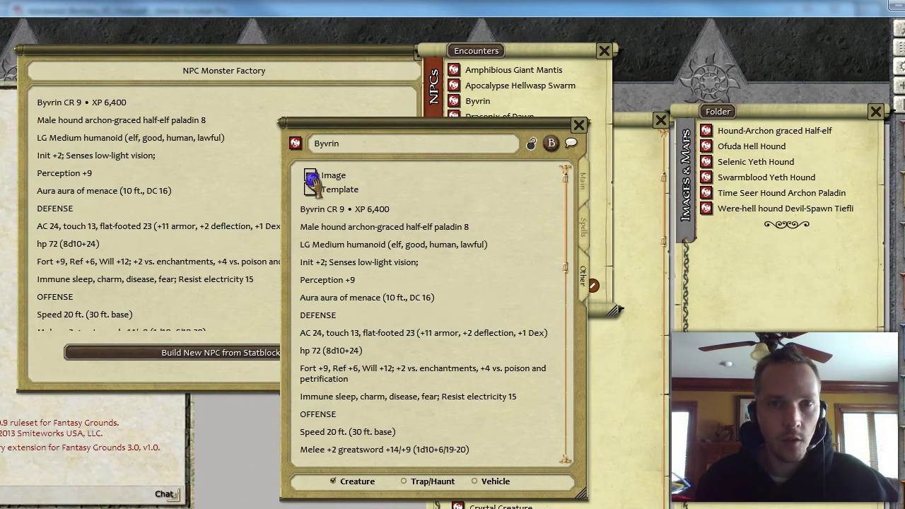
{"action": "left_click", "coordinate": [244, 175]}
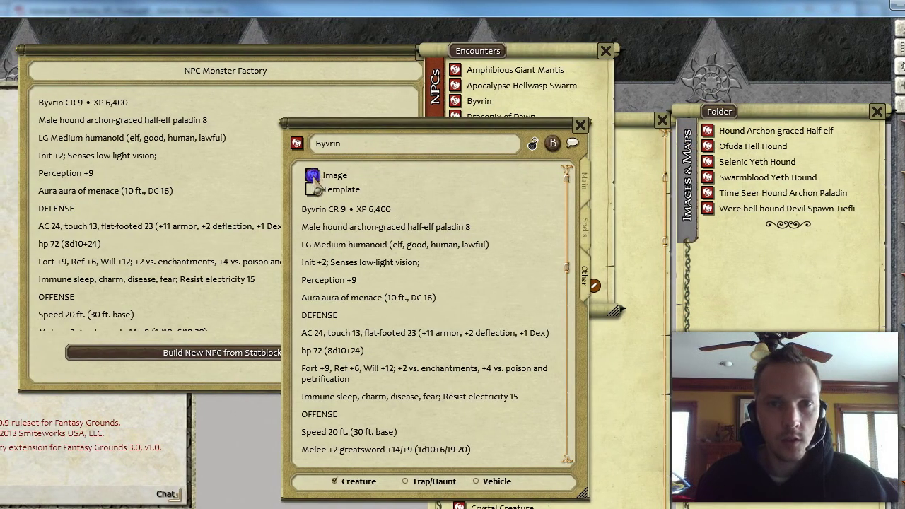
Step: Move the Byvrin record clear of the templates list and attach the Archon-Graced template to its Template link
{"action": "left_click", "coordinate": [383, 134]}
{"action": "left_click_drag", "start_coordinate": [450, 125], "coordinate": [253, 162]}
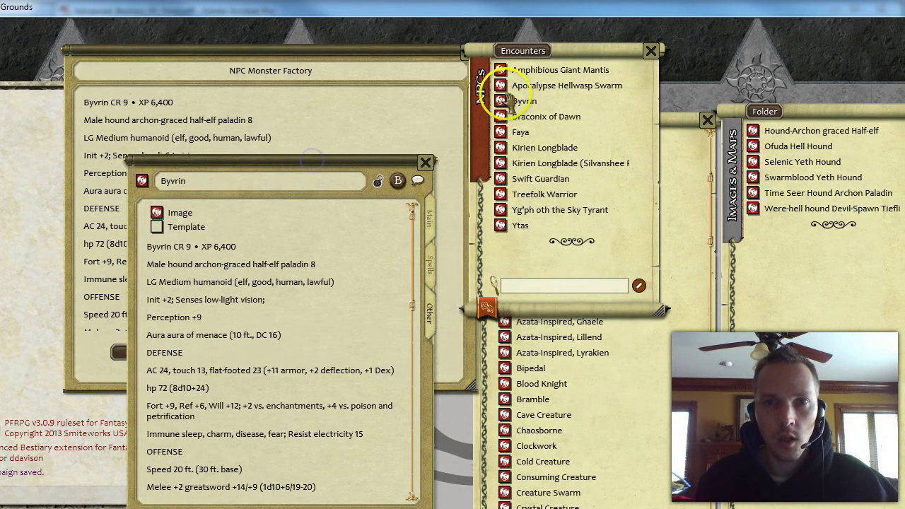
{"action": "left_click", "coordinate": [676, 416]}
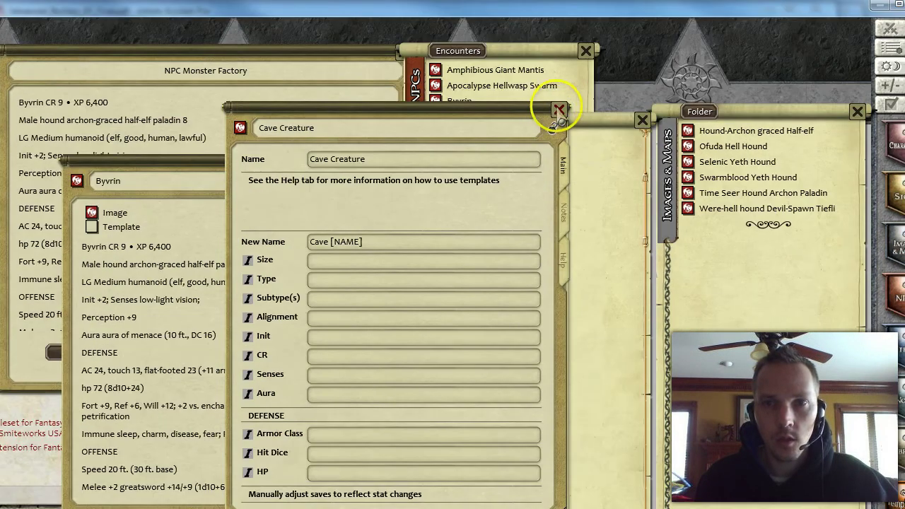
{"action": "left_click", "coordinate": [623, 107]}
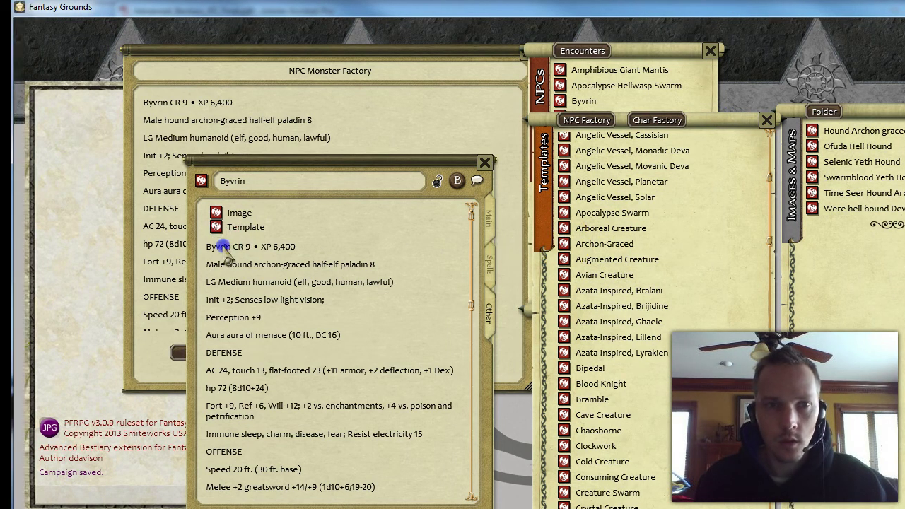
Step: Format the "Byvrin CR 9 • XP 6,400", DEFENSE and OFFENSE lines as headings in the statblock notes
{"action": "key", "text": "ctrl+2"}
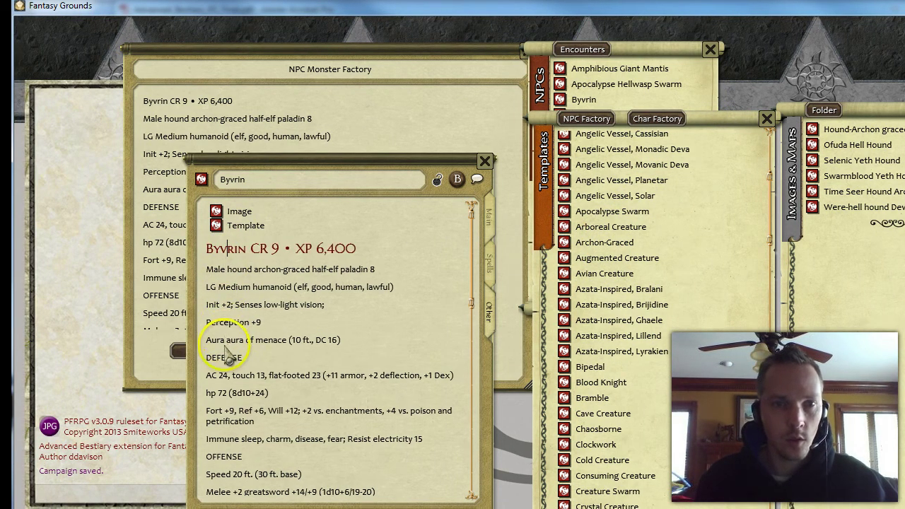
{"action": "left_click", "coordinate": [222, 358]}
{"action": "key", "text": "ctrl+1"}
{"action": "scroll", "coordinate": [325, 370], "scroll_direction": "down", "scroll_amount": 4}
{"action": "scroll", "coordinate": [325, 346], "scroll_direction": "down", "scroll_amount": 1}
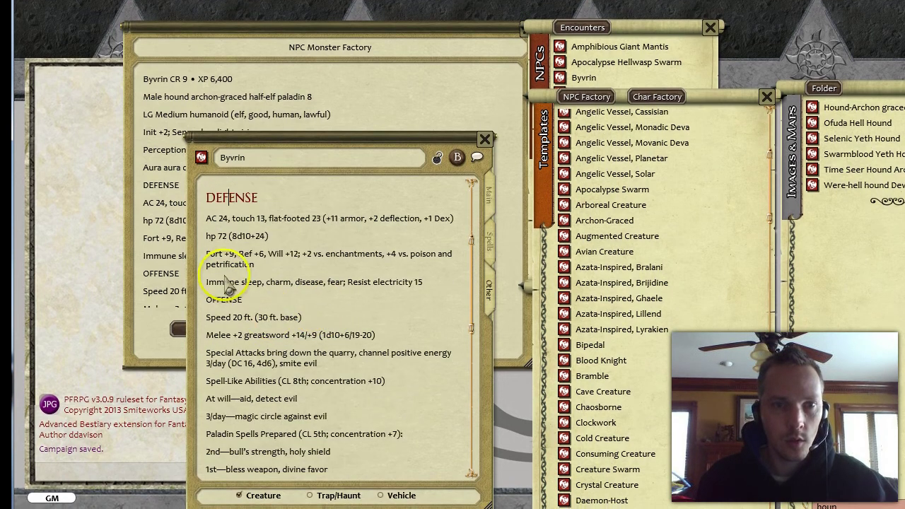
{"action": "left_click", "coordinate": [228, 304]}
{"action": "key", "text": "ctrl+1"}
Step: Format the STATISTICS and SPECIAL ABILITIES lines as headings in the statblock notes
{"action": "scroll", "coordinate": [251, 342], "scroll_direction": "down", "scroll_amount": 3}
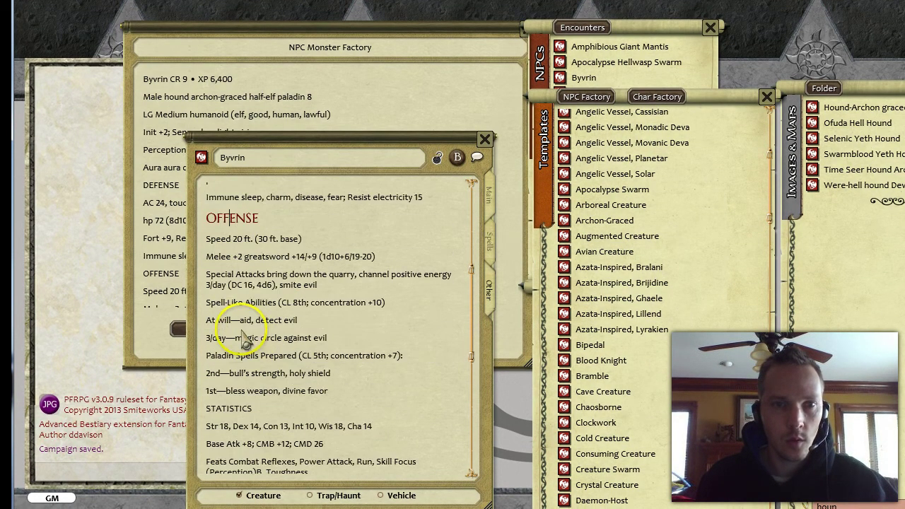
{"action": "scroll", "coordinate": [273, 407], "scroll_direction": "down", "scroll_amount": 1}
{"action": "left_click", "coordinate": [235, 379]}
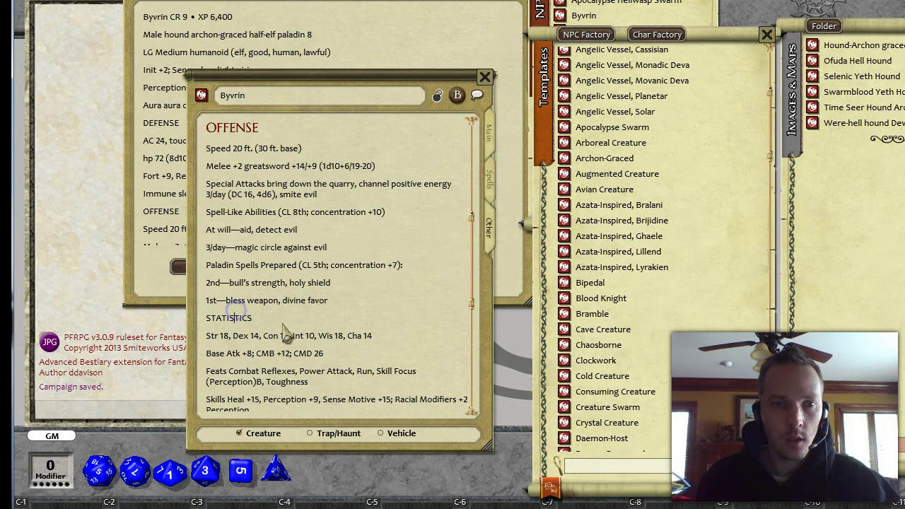
{"action": "key", "text": "ctrl+1"}
{"action": "scroll", "coordinate": [318, 408], "scroll_direction": "down", "scroll_amount": 5}
{"action": "scroll", "coordinate": [271, 337], "scroll_direction": "down", "scroll_amount": 4}
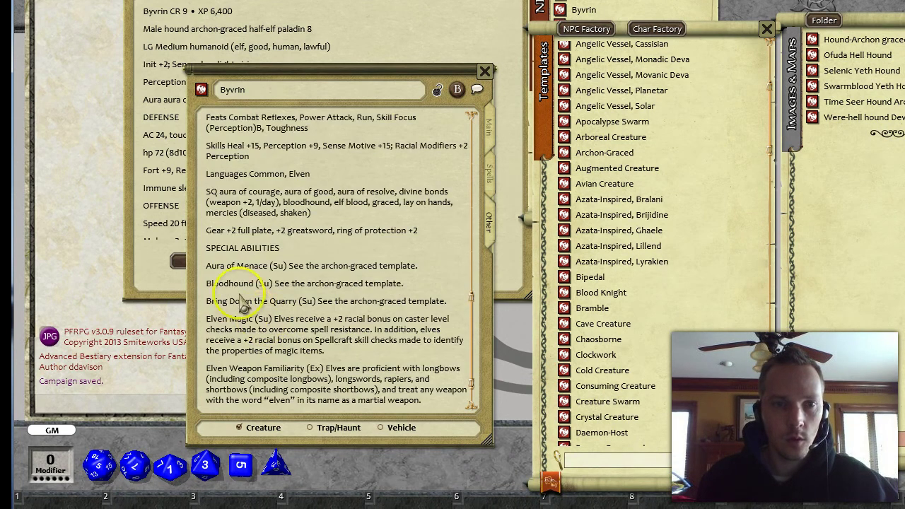
{"action": "left_click", "coordinate": [239, 249]}
{"action": "key", "text": "ctrl+1"}
{"action": "scroll", "coordinate": [314, 306], "scroll_direction": "up", "scroll_amount": 3}
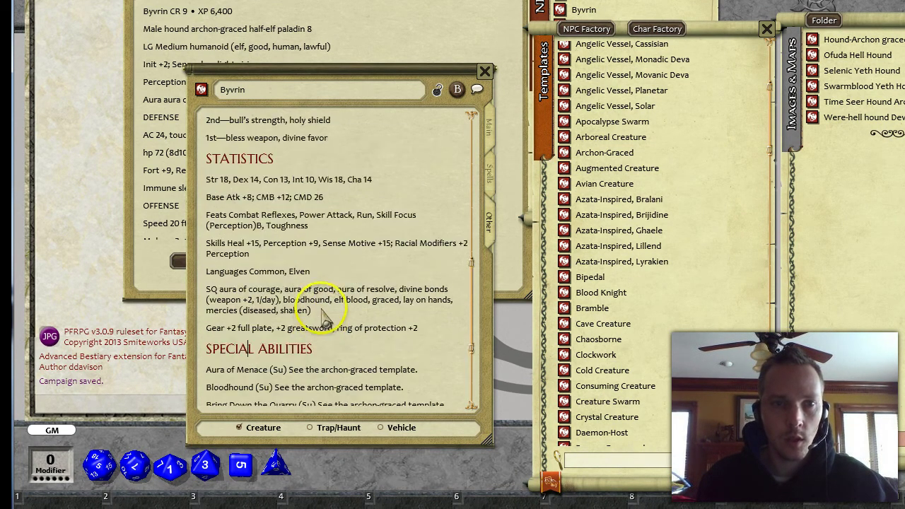
Step: Return to the start of Byvrin's formatted notes and close the Byvrin record
{"action": "scroll", "coordinate": [325, 311], "scroll_direction": "up", "scroll_amount": 8}
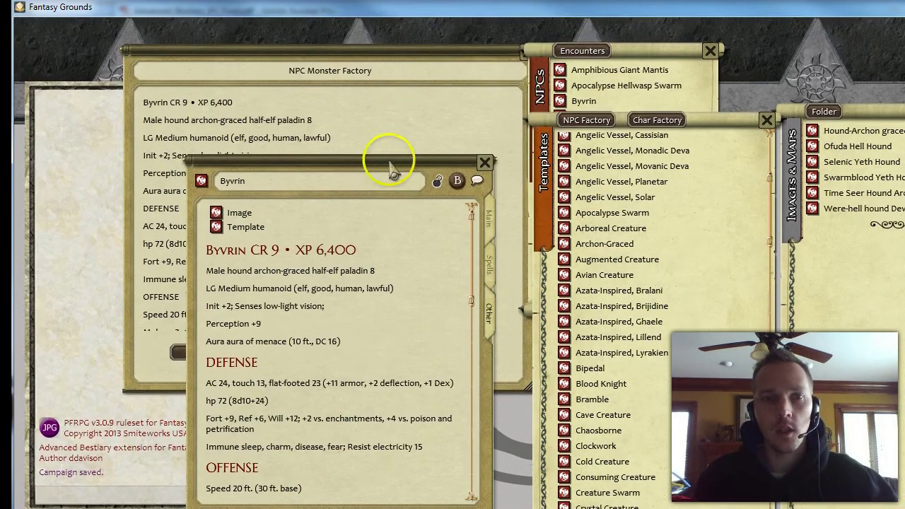
{"action": "left_click_drag", "start_coordinate": [389, 77], "coordinate": [523, 49]}
{"action": "left_click", "coordinate": [617, 51]}
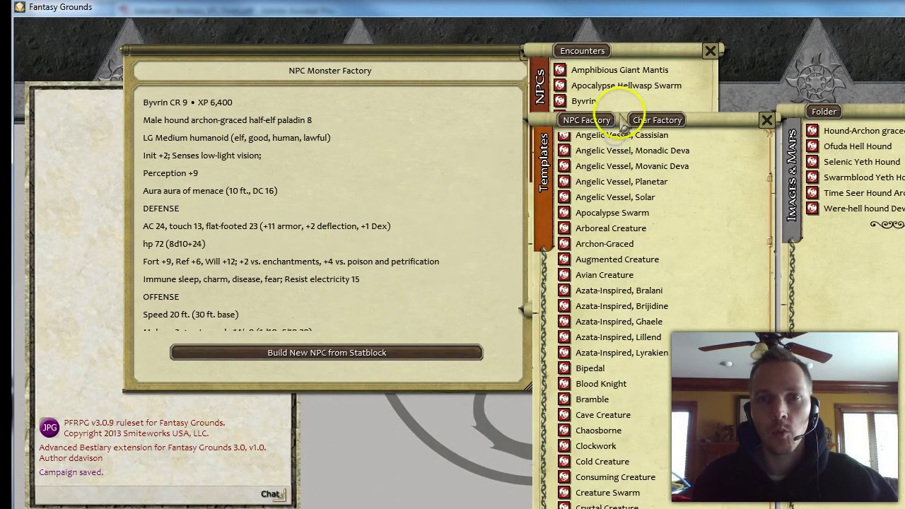
Step: Build new NPCs applying Acid Creature, Archon-Graced, Avian Creature and Clockwork to the medium Air Elemental, Wolf and Bugbear Zombie
{"action": "left_click_drag", "start_coordinate": [388, 69], "coordinate": [401, 70]}
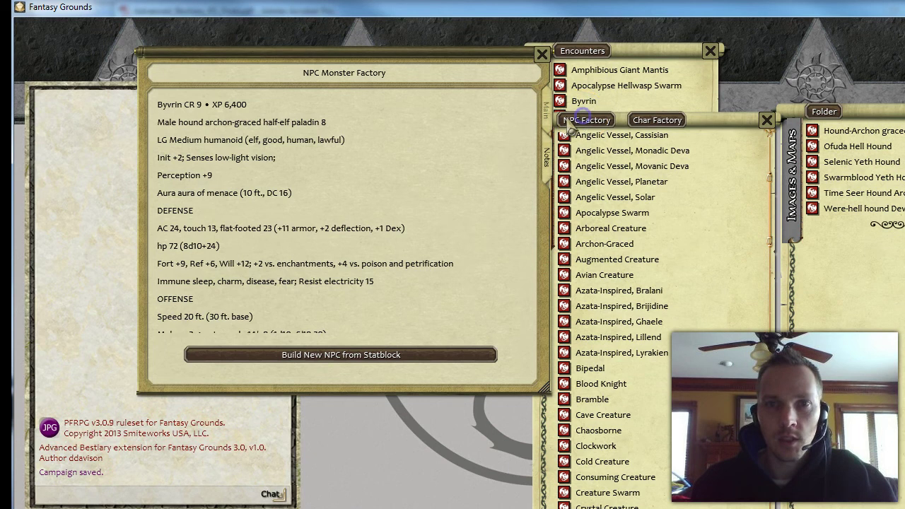
{"action": "left_click", "coordinate": [546, 102]}
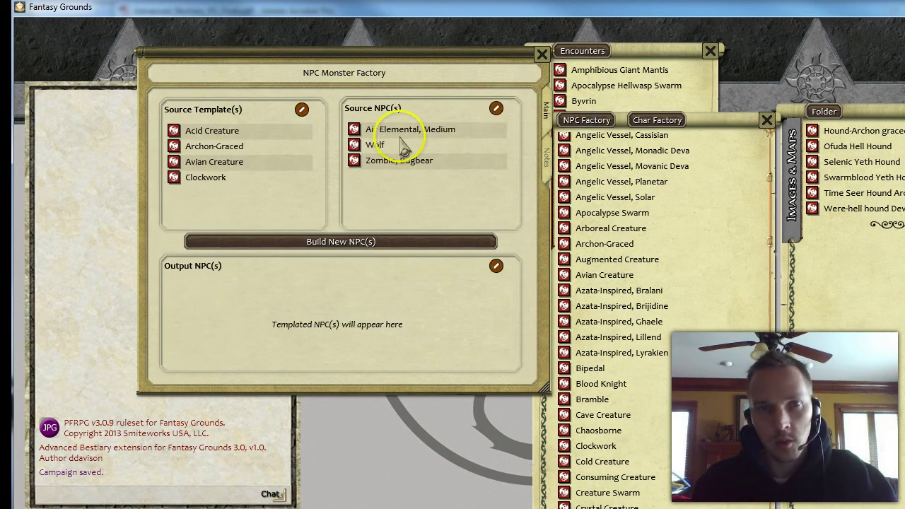
{"action": "left_click", "coordinate": [351, 240]}
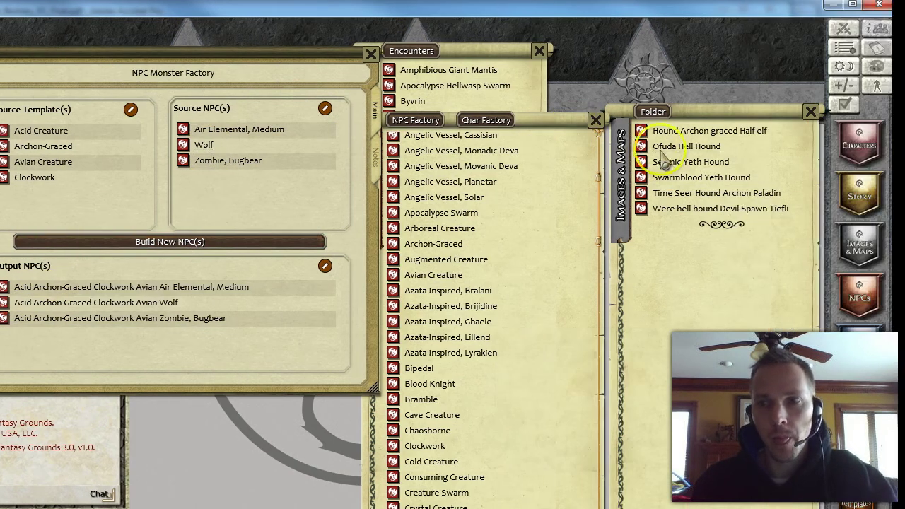
Step: Bring the NPCs list to the front and place it over the edge of the NPC Monster Factory
{"action": "left_click", "coordinate": [859, 293]}
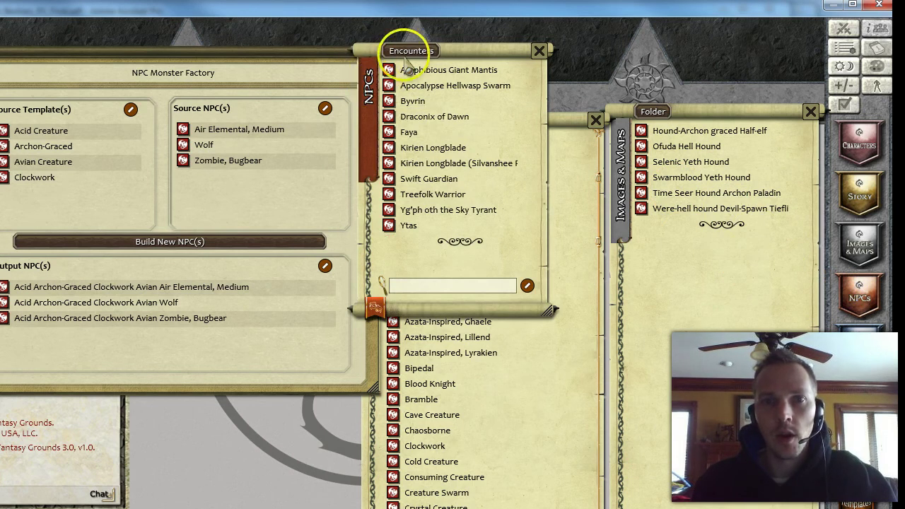
{"action": "left_click_drag", "start_coordinate": [401, 62], "coordinate": [390, 80]}
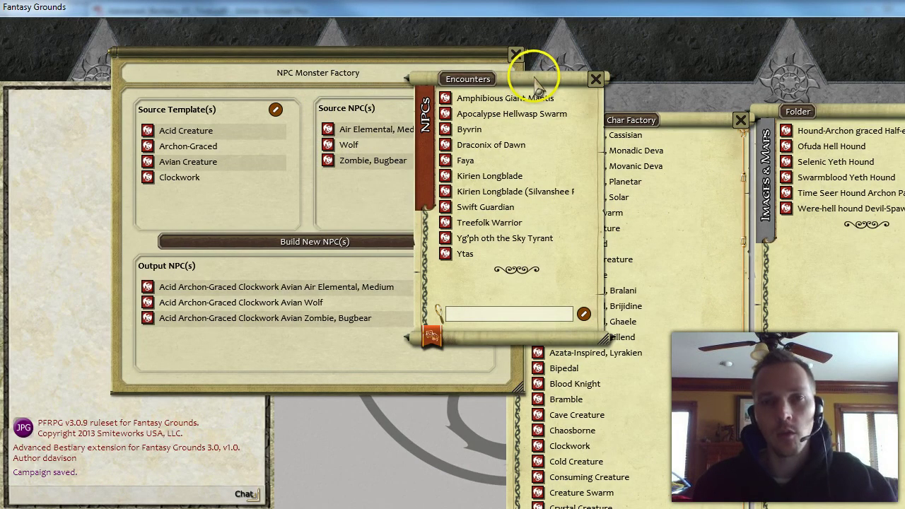
{"action": "left_click_drag", "start_coordinate": [541, 83], "coordinate": [562, 106]}
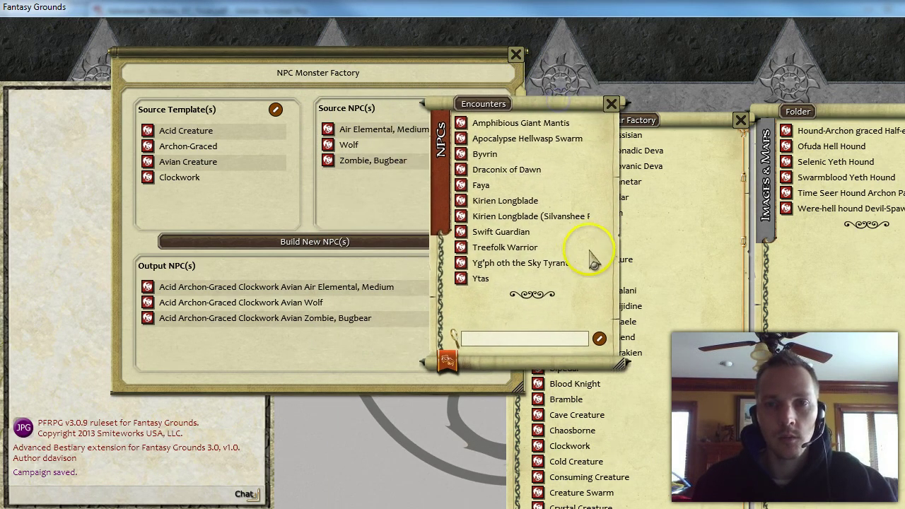